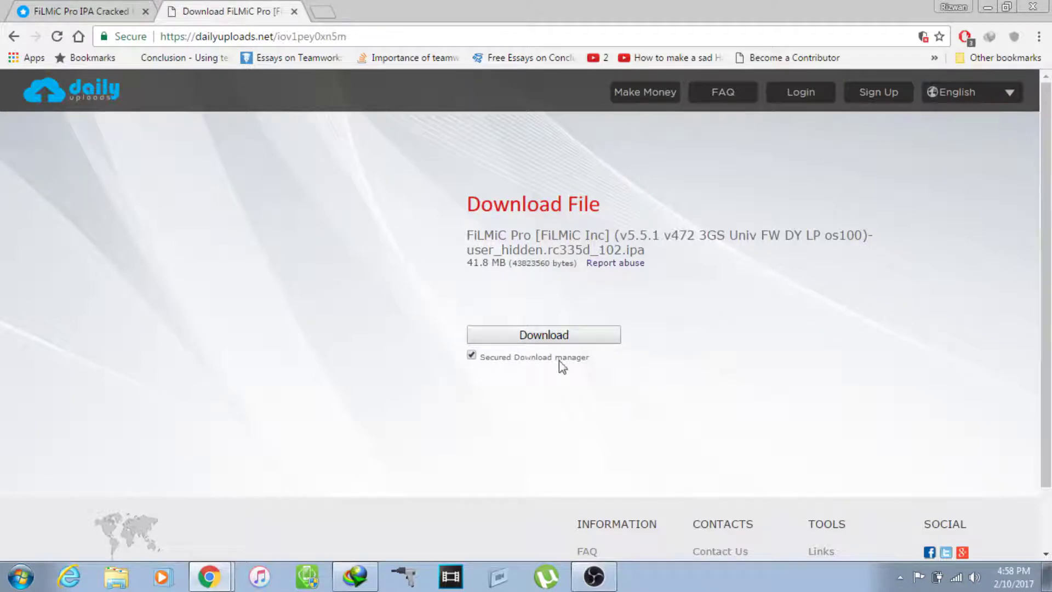
Step: Untick 'Secured Download manager', dismiss the IDM offer, and generate the FiLMiC Pro direct download link
triple_click(471, 356)
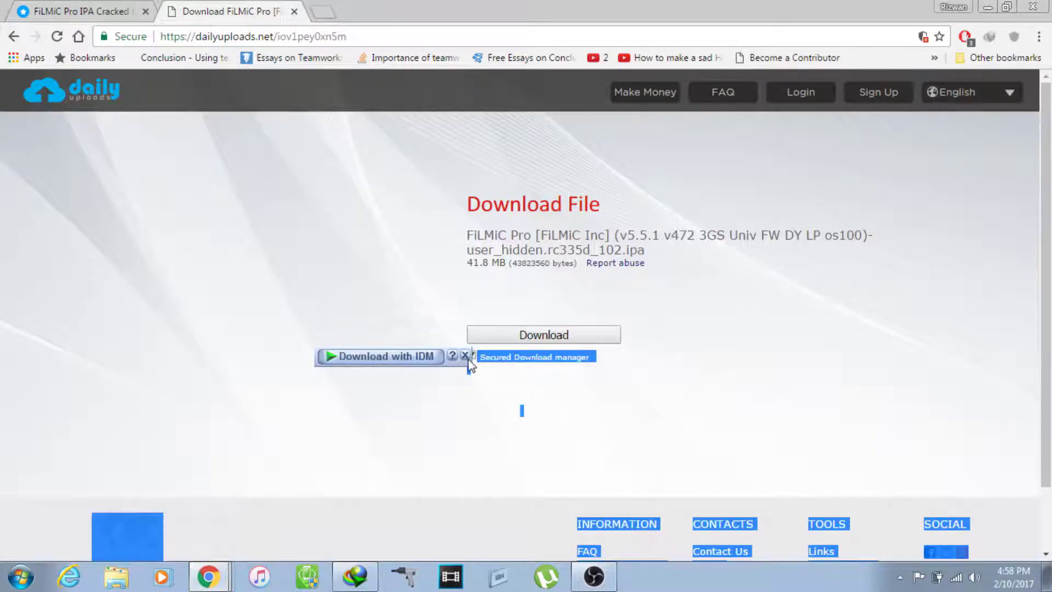
click(465, 355)
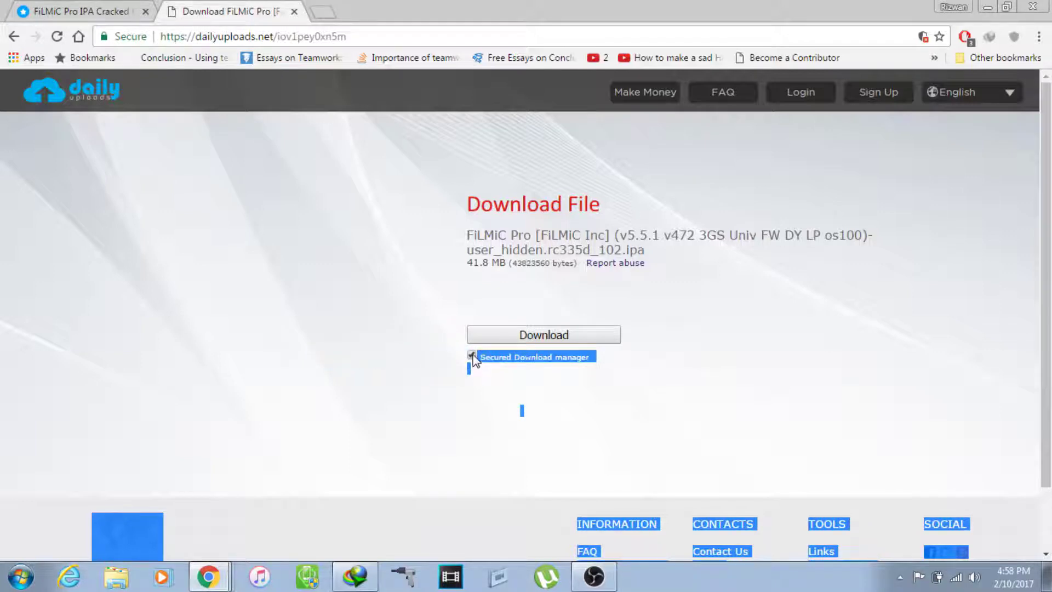
click(471, 356)
click(471, 356)
click(471, 356)
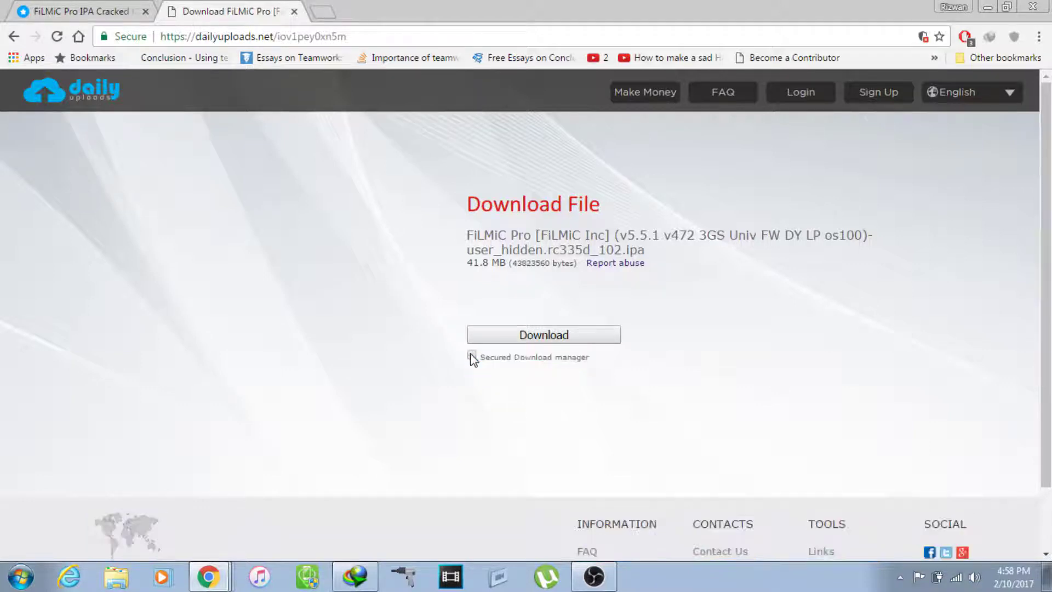
click(522, 336)
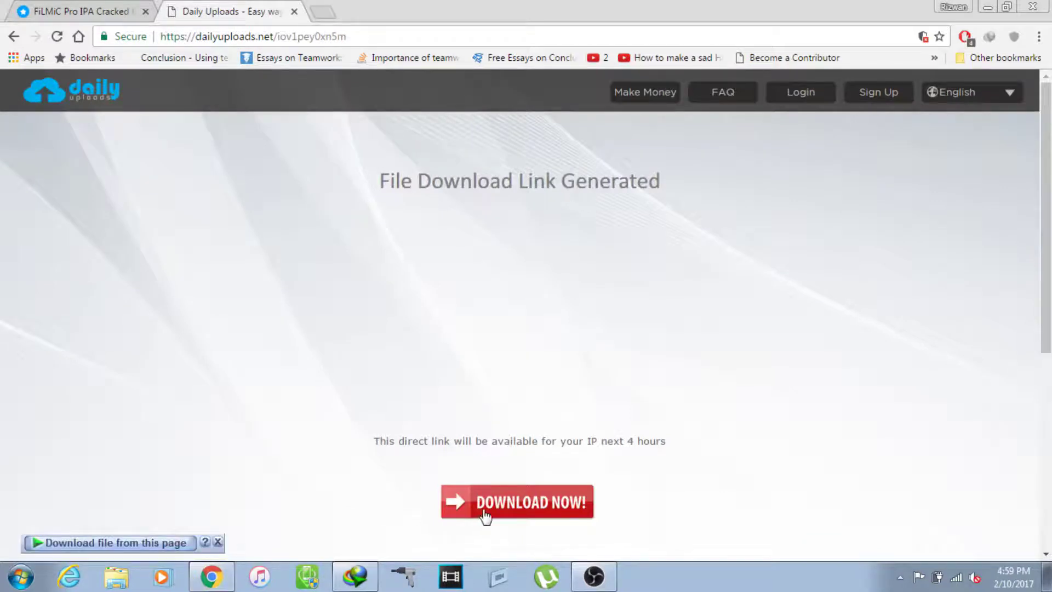
Step: Send the DOWNLOAD NOW! link to IDM and start downloading the FiLMiC Pro IPA into F:\songs
right_click(521, 501)
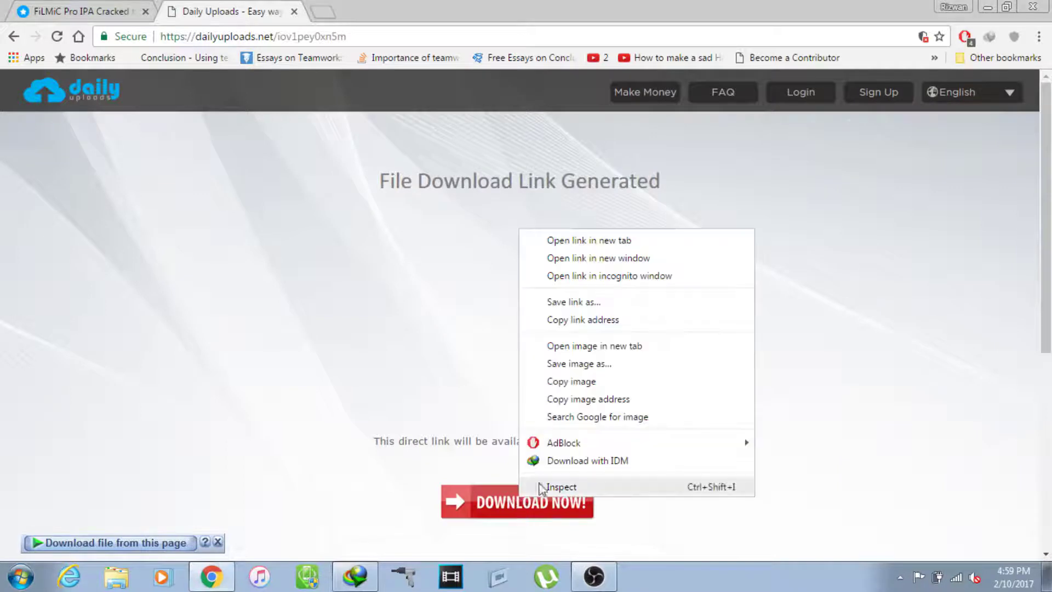
click(560, 462)
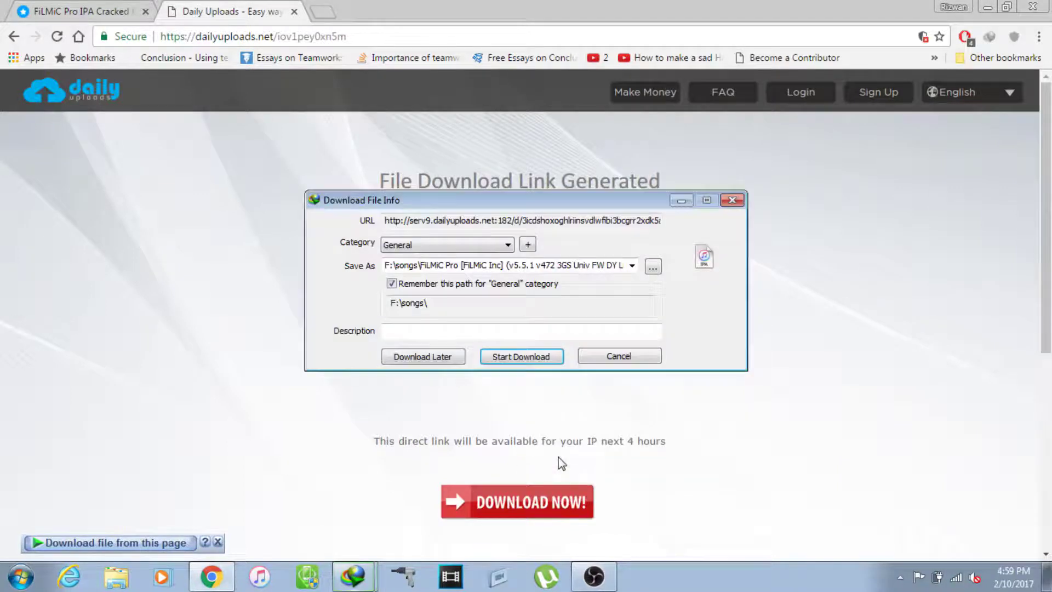
click(527, 359)
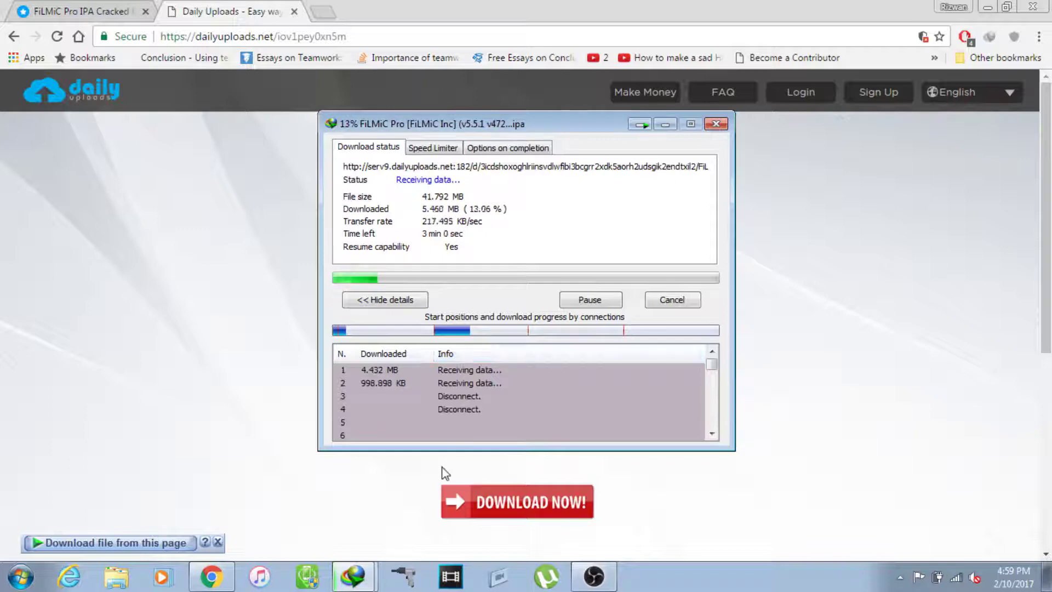
click(364, 567)
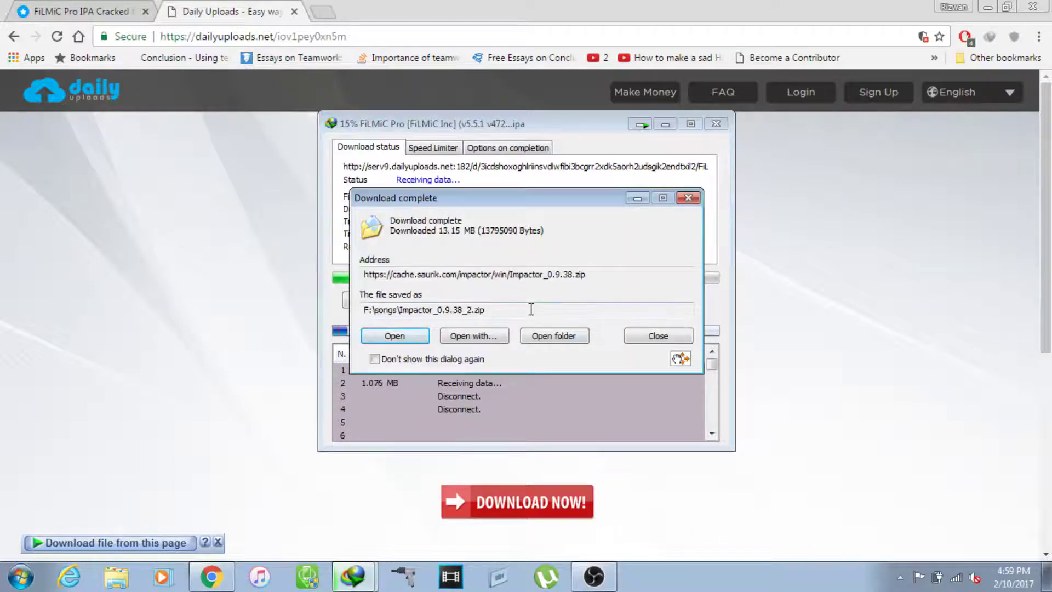
Step: Extract Impactor_0.9.38.zip in the songs folder and open the extracted Impactor_0.9.38 folder
click(553, 336)
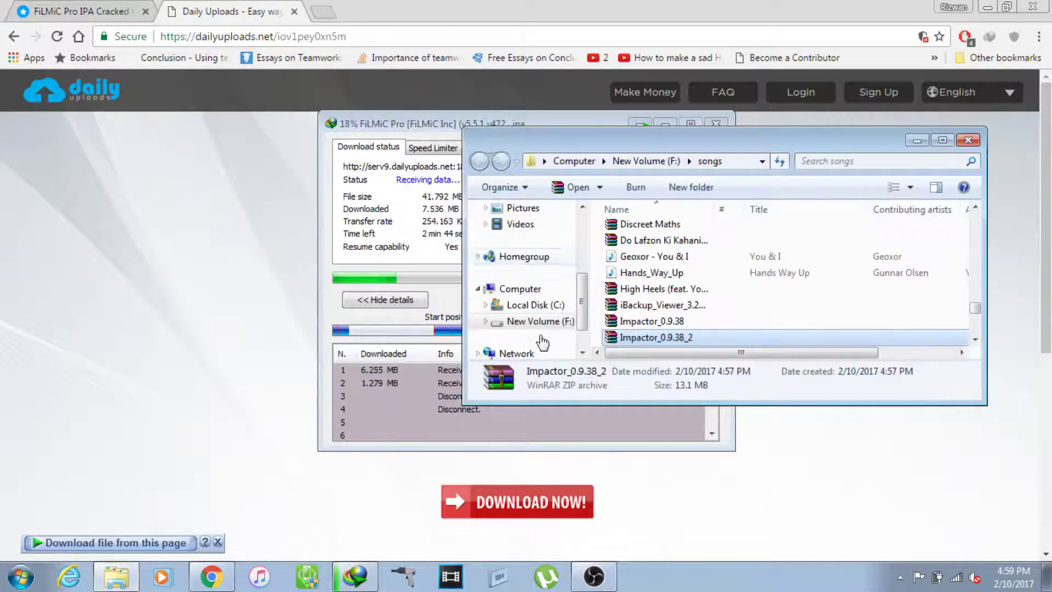
right_click(655, 338)
click(718, 149)
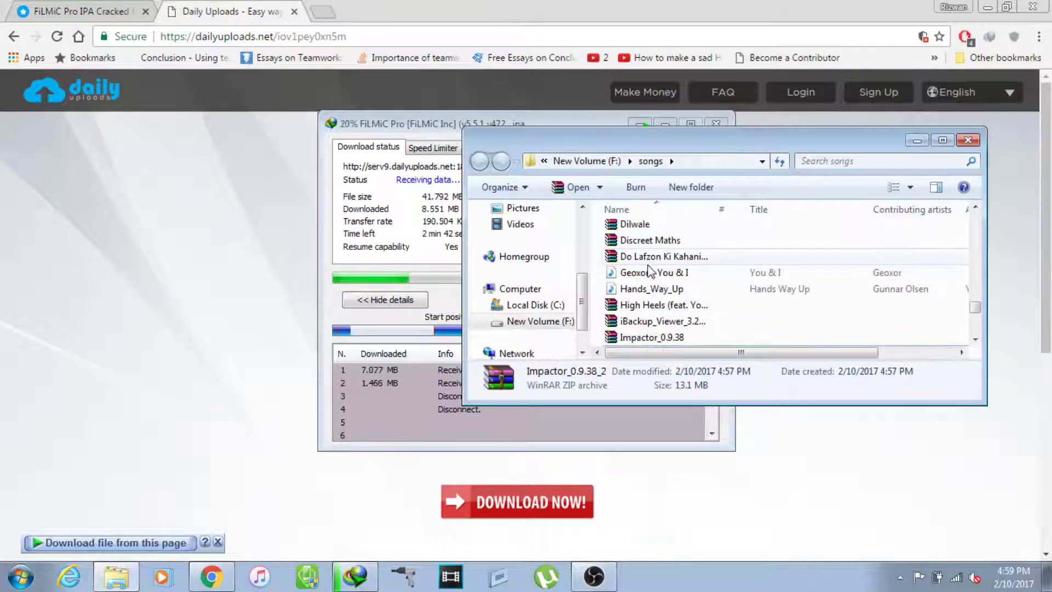
click(647, 266)
key(Down)
key(Down)
key(Down)
key(Down)
key(Down)
key(Down)
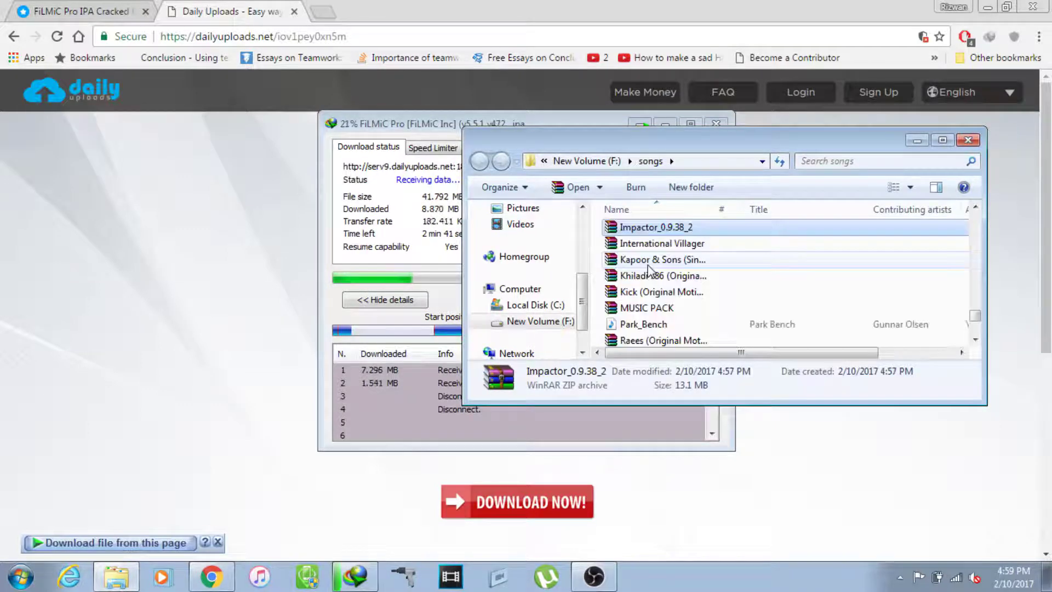
key(Down)
key(Up)
key(Up)
key(Up)
key(Down)
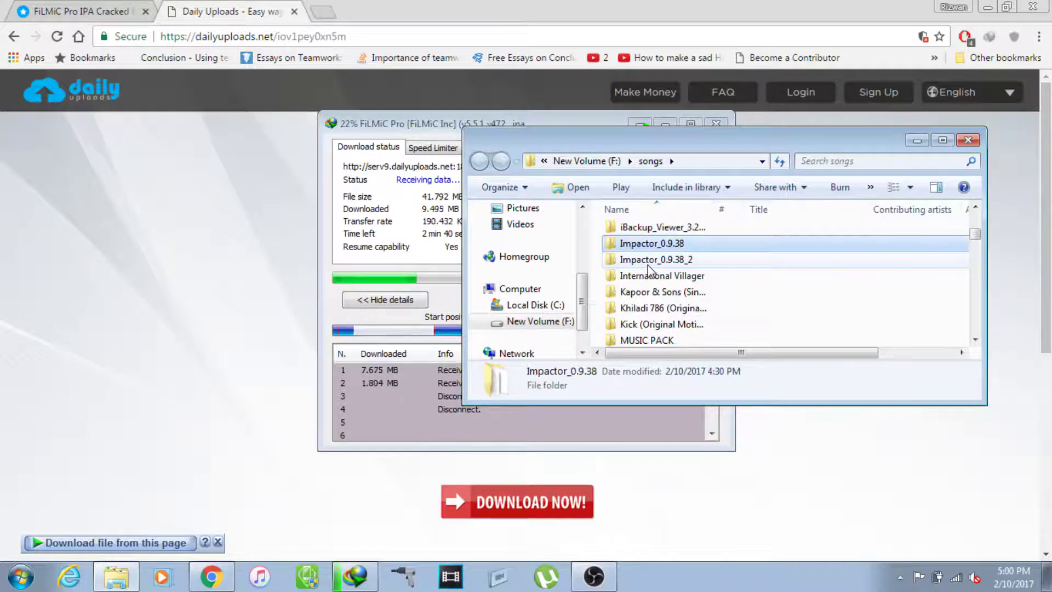
key(Return)
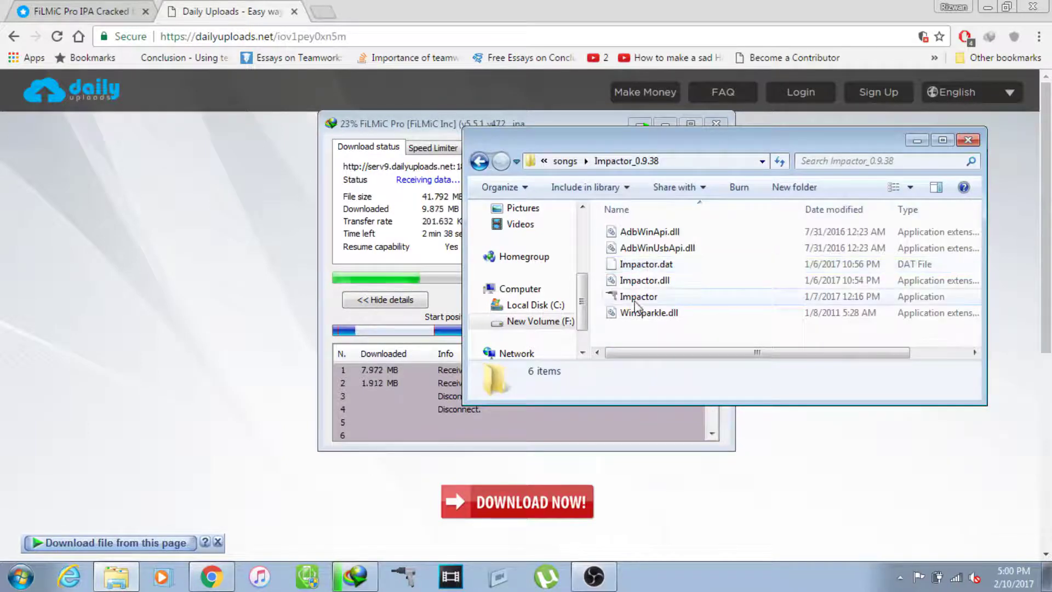
Step: Launch Cydia Impactor, then minimize both the Explorer and Impactor windows
click(636, 306)
double_click(636, 296)
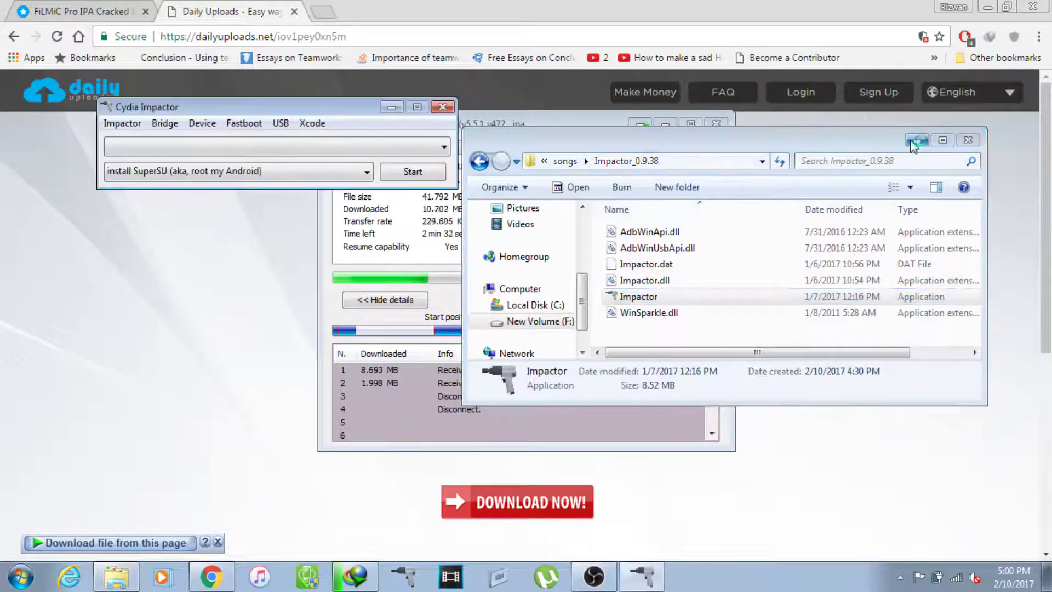
click(444, 219)
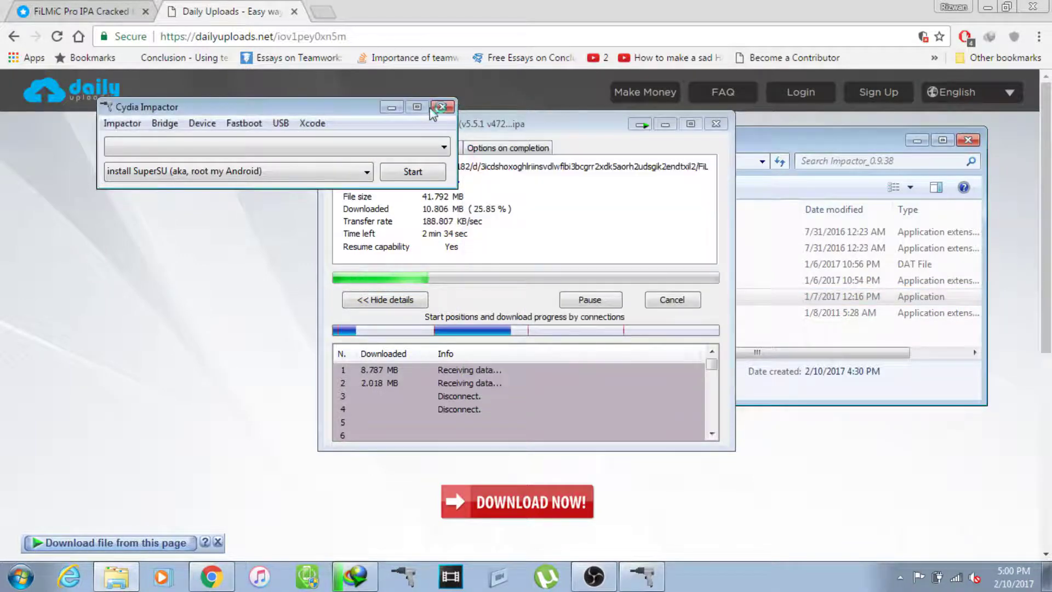
click(390, 107)
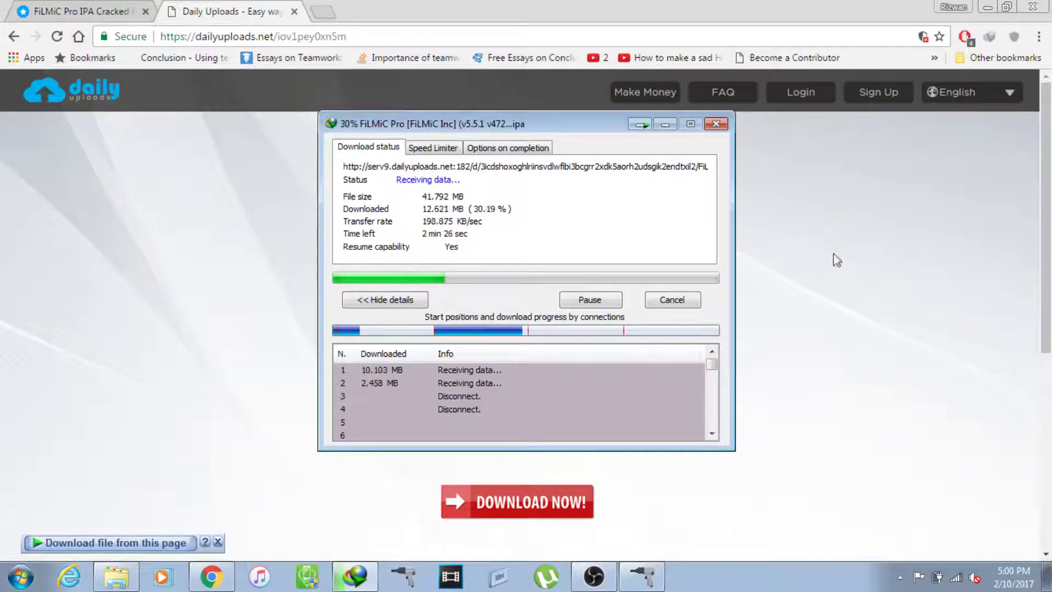
Step: Minimize Chrome so the IDM progress window for the FiLMiC Pro download shows alone
click(987, 8)
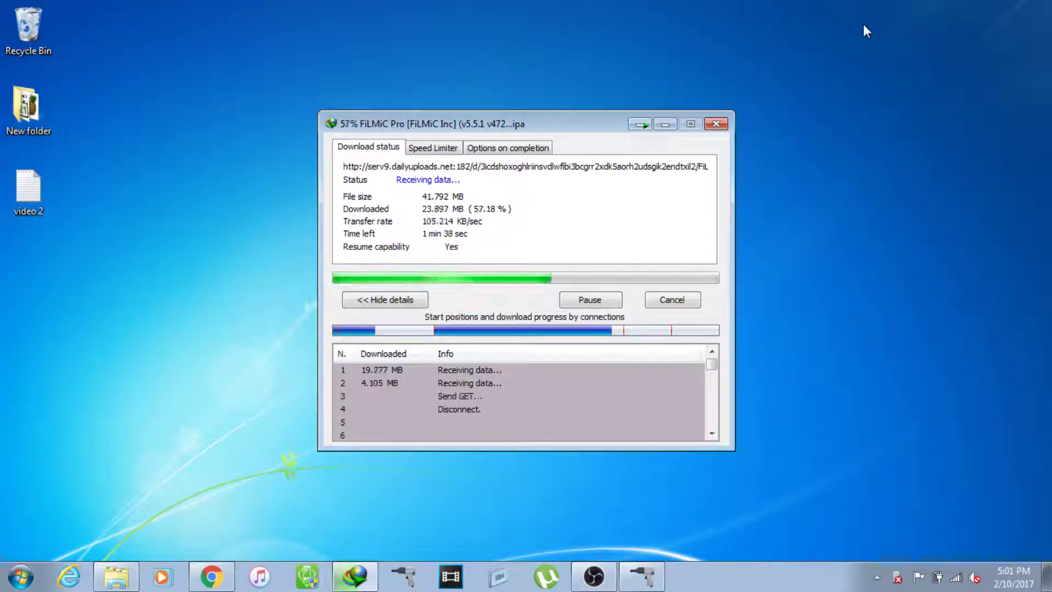
Step: Open iTunes from the taskbar while the IDM download keeps running
click(893, 534)
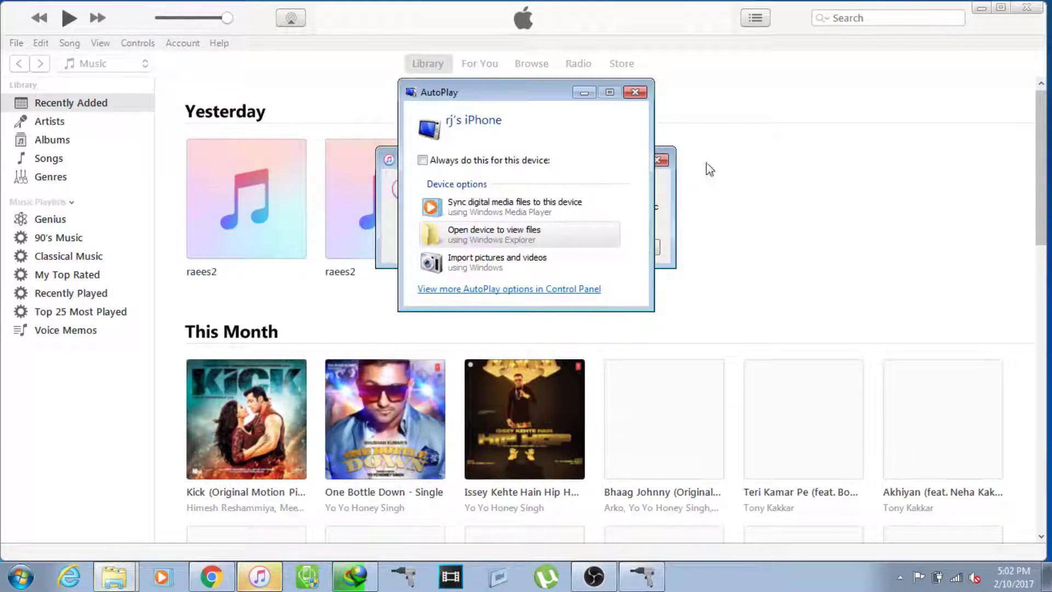
Step: Close the iTunes iPhone access prompt and minimize iTunes
click(660, 159)
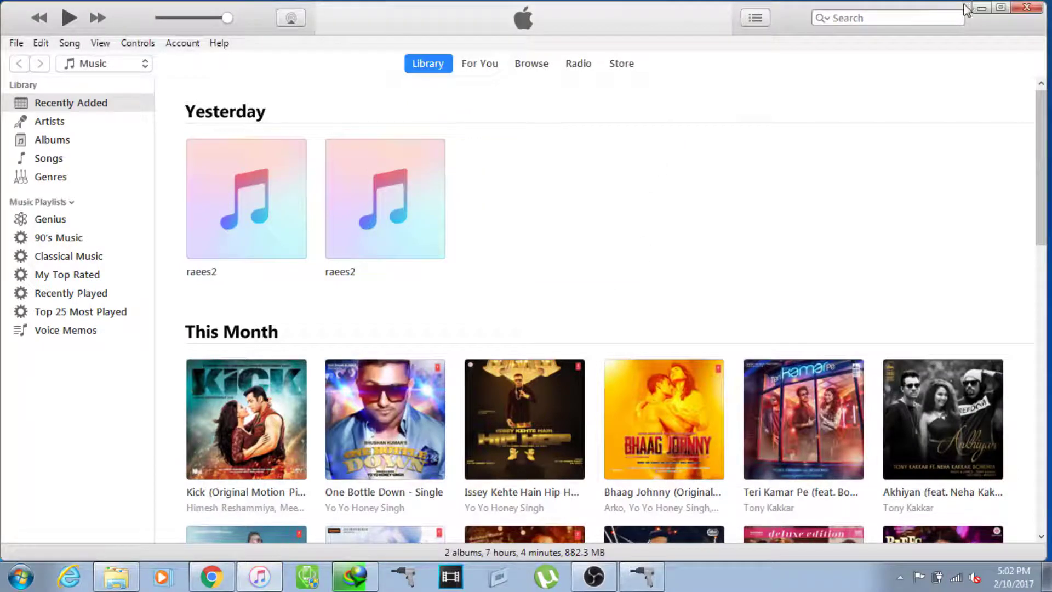
click(980, 8)
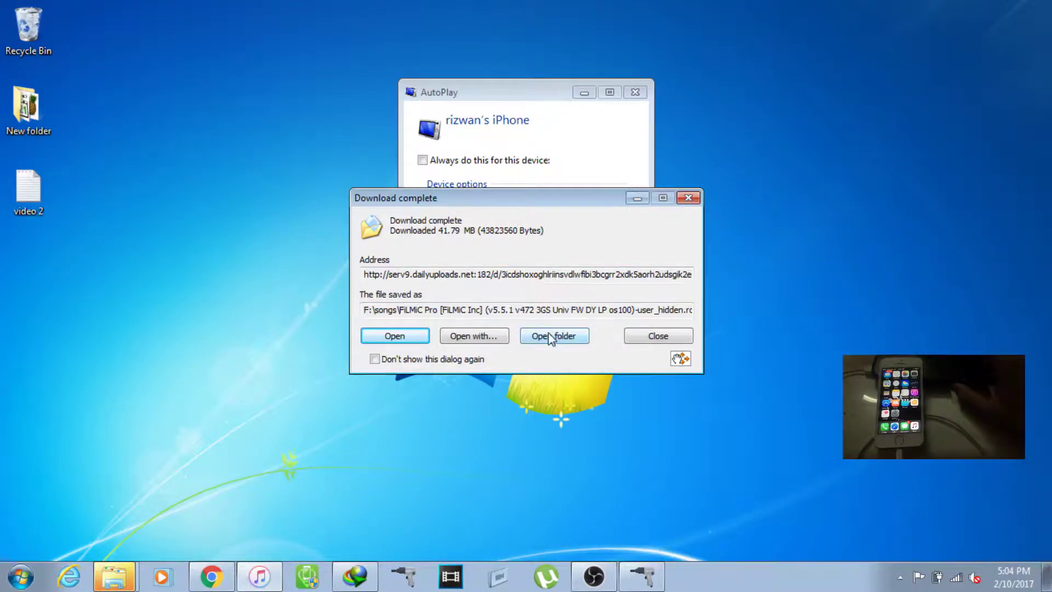
Step: Drop the FiLMiC Pro IPA from the songs folder onto Cydia Impactor and focus the Apple ID username prompt
click(642, 579)
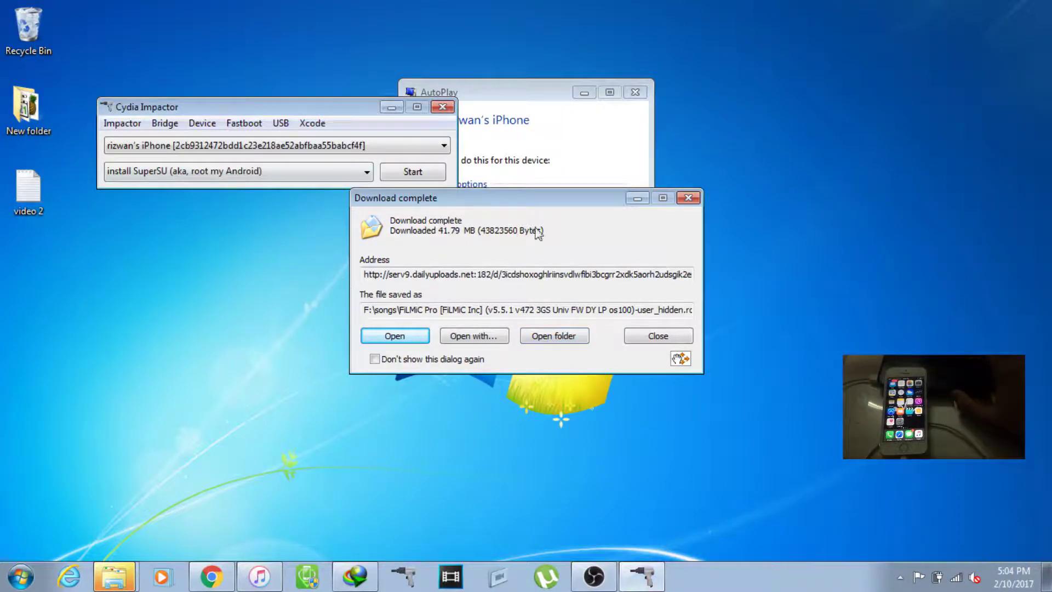
click(555, 336)
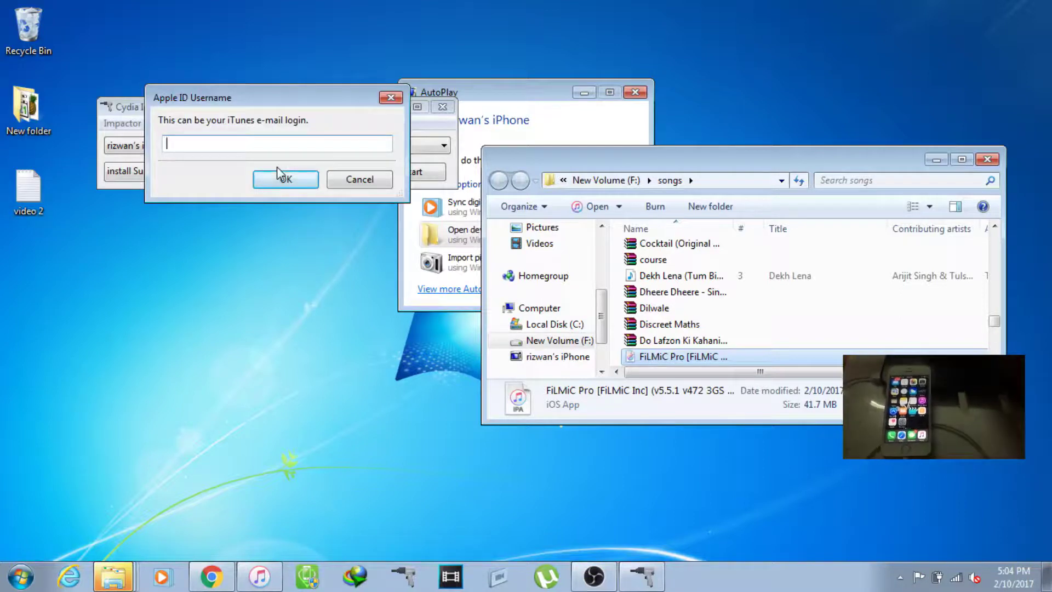
key(r)
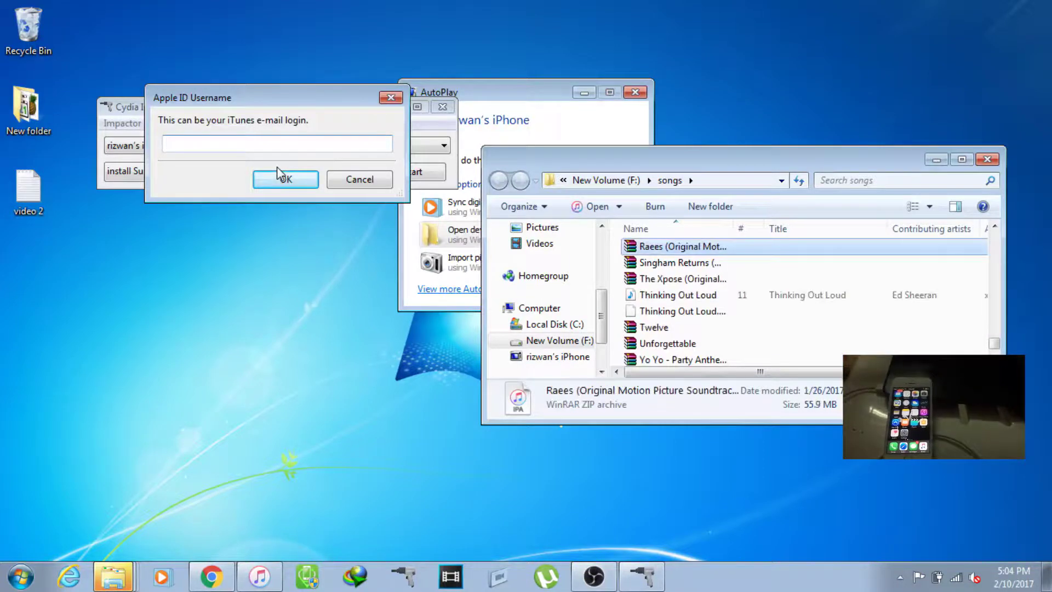
click(222, 141)
click(932, 159)
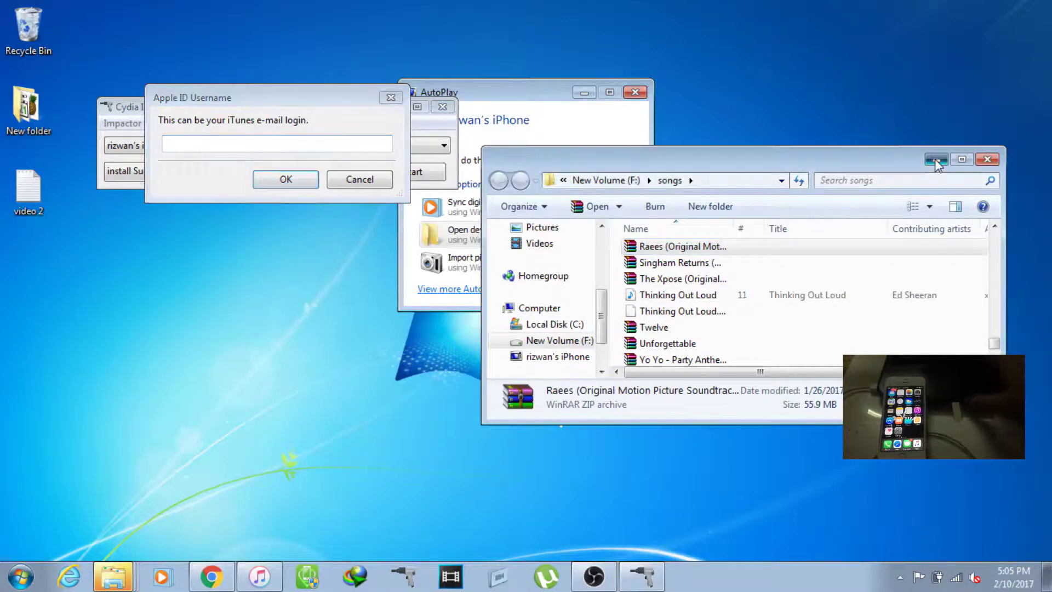
click(492, 139)
click(307, 144)
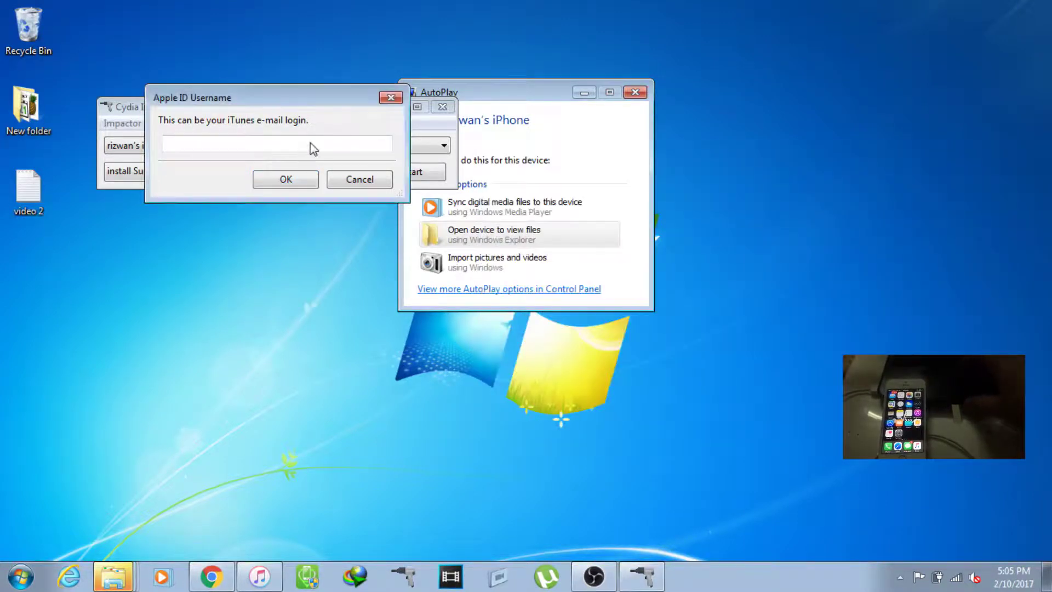
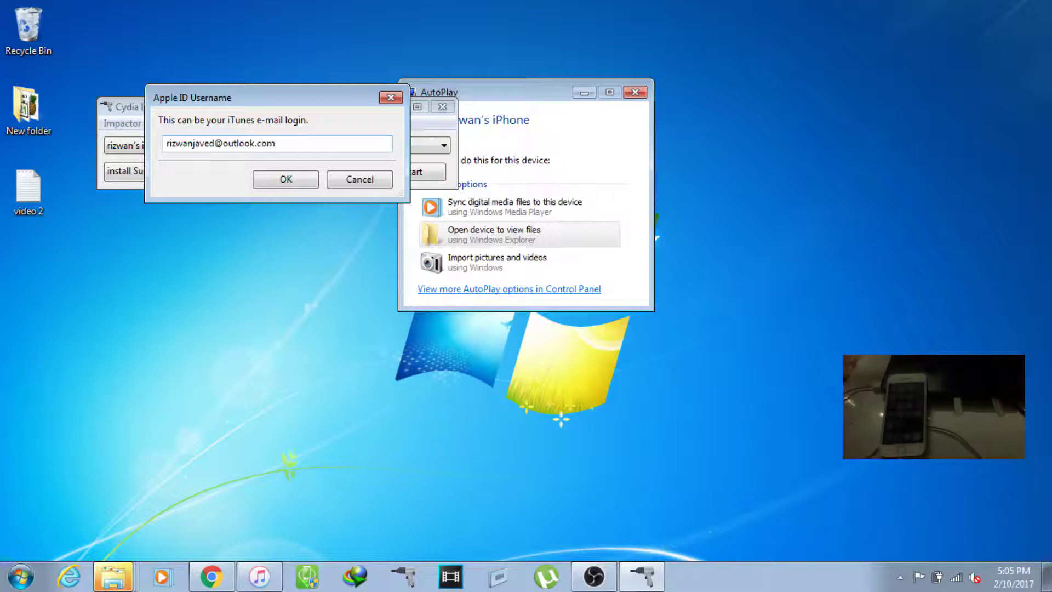
Step: Enter the Apple ID e-mail address in the username prompt and submit it
key(Return)
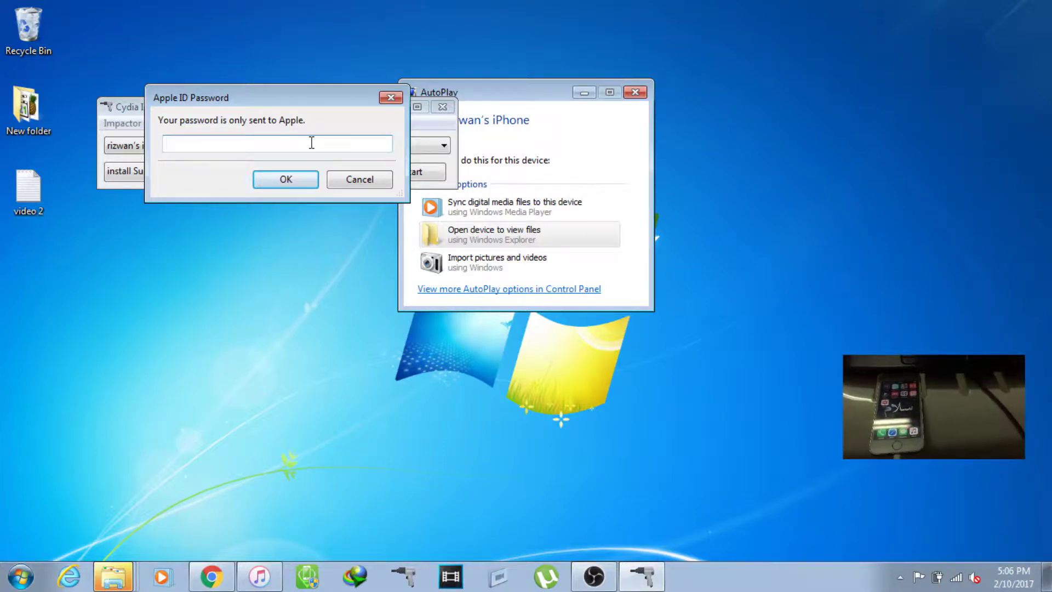
Step: Enter and submit the Apple ID password, then dismiss the provision.cpp:150 incorrect-credentials error
text(••)
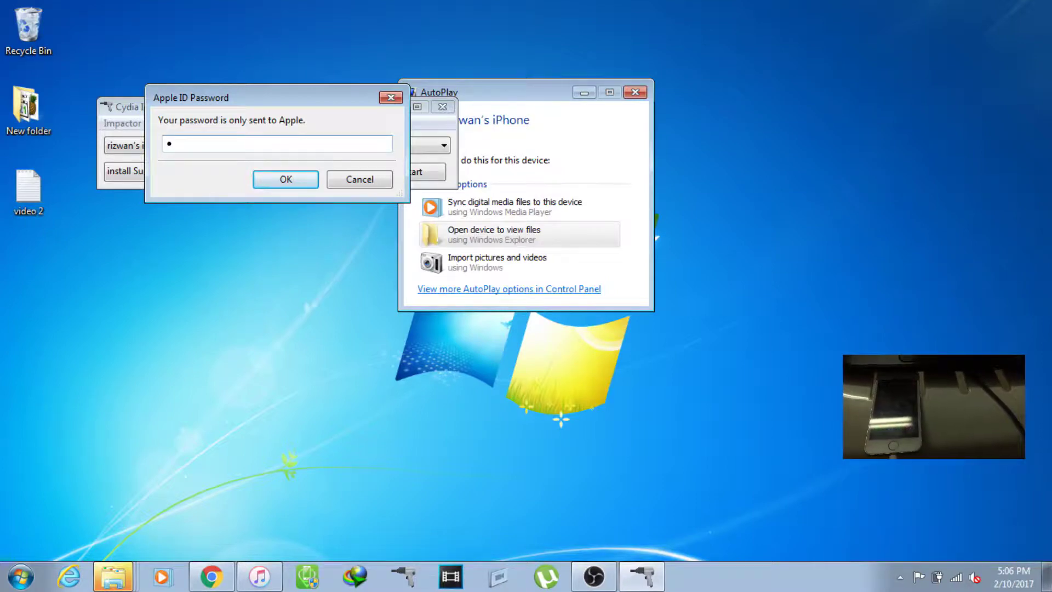
text(•)
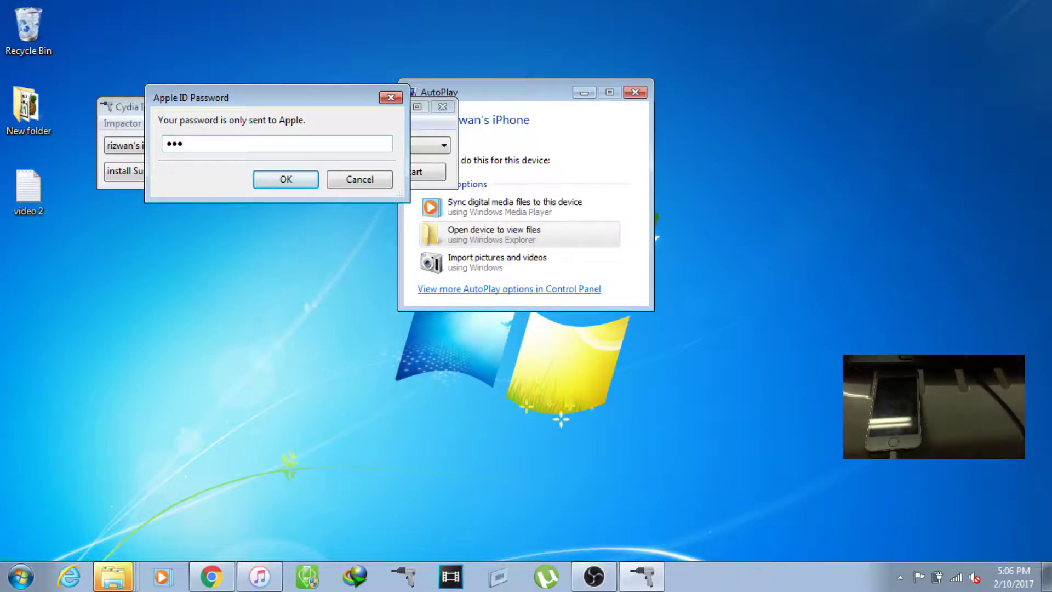
text(••••)
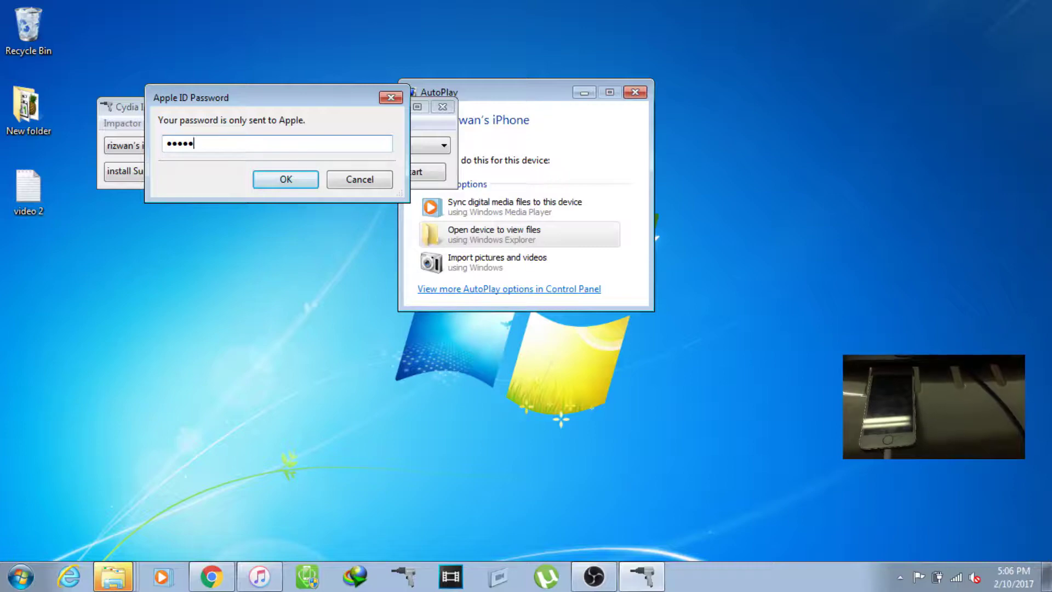
text(•)
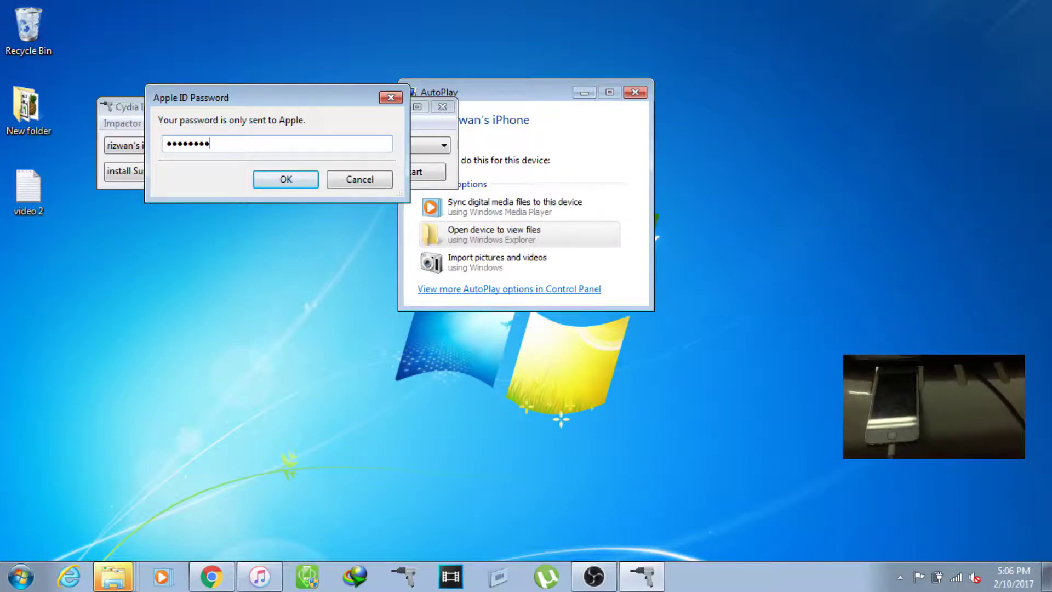
text(••)
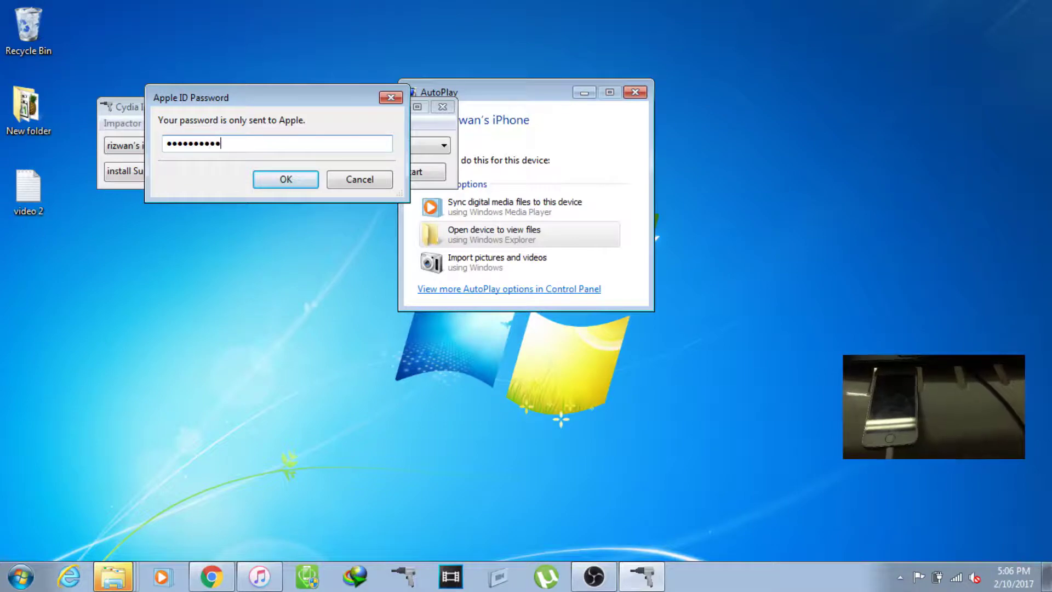
text(••)
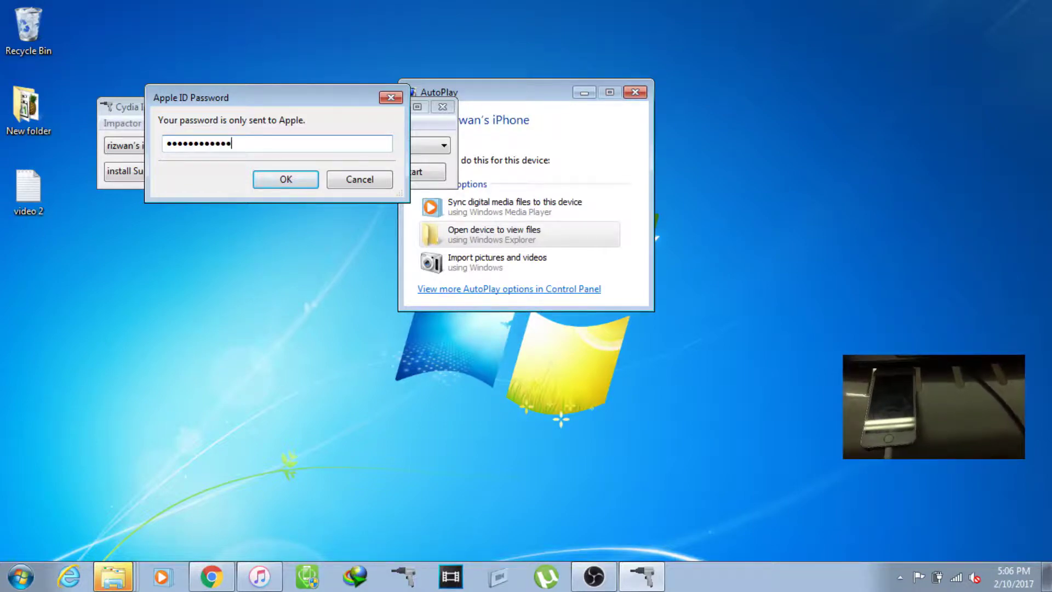
text(•)
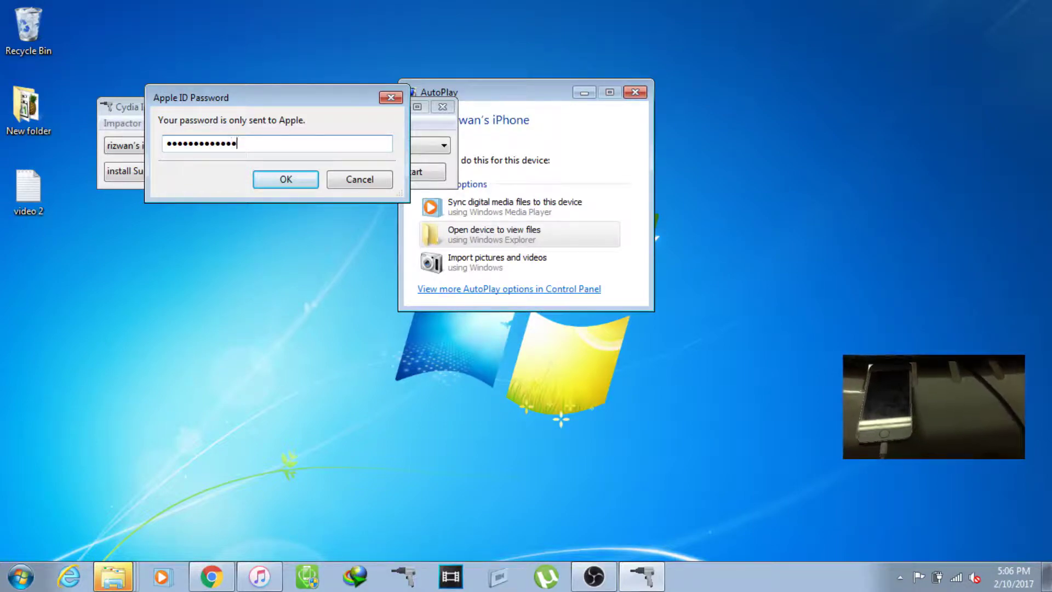
text(•••)
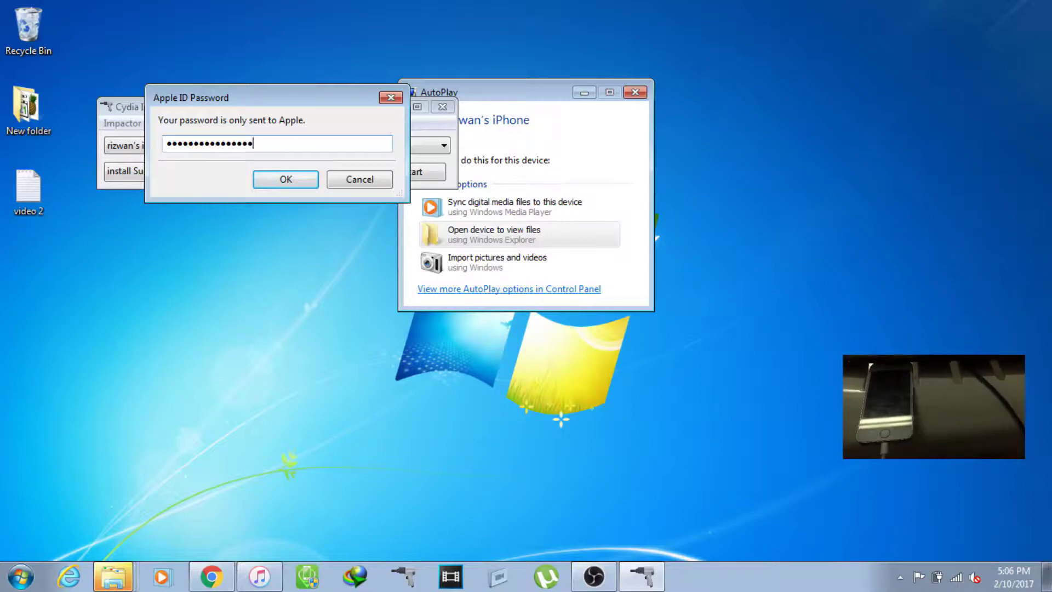
key(Return)
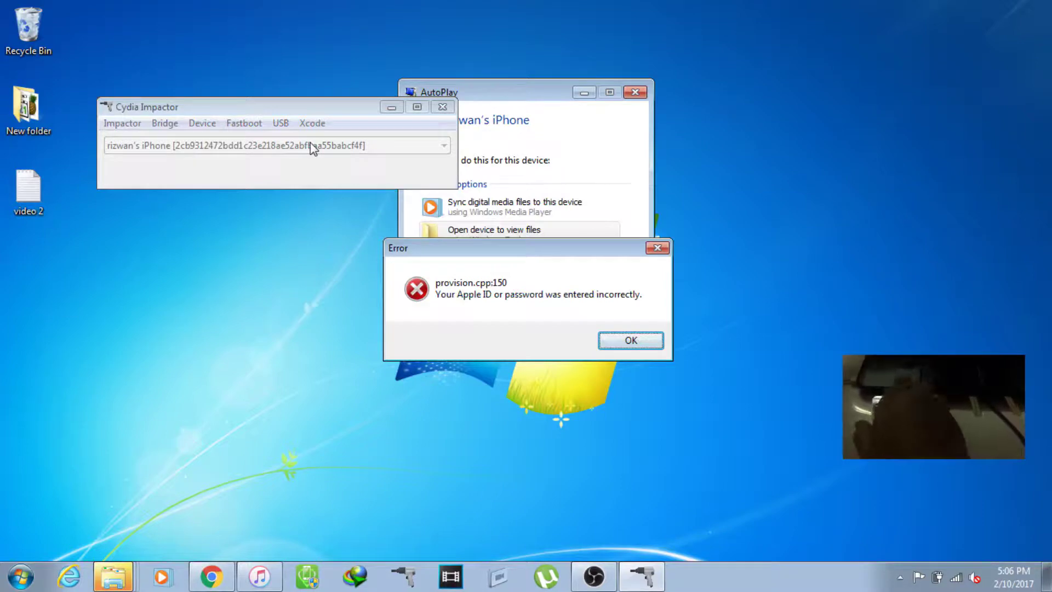
click(629, 342)
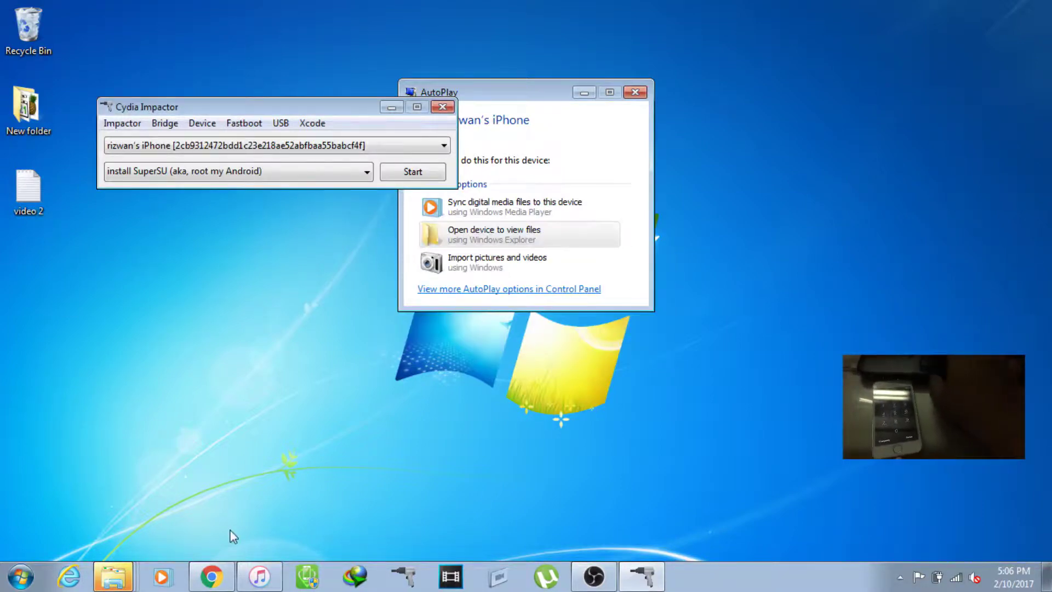
Step: Bring up the F:\songs Explorer window, minimize the Impactor_0.9.38 window, and scroll the file list
click(132, 579)
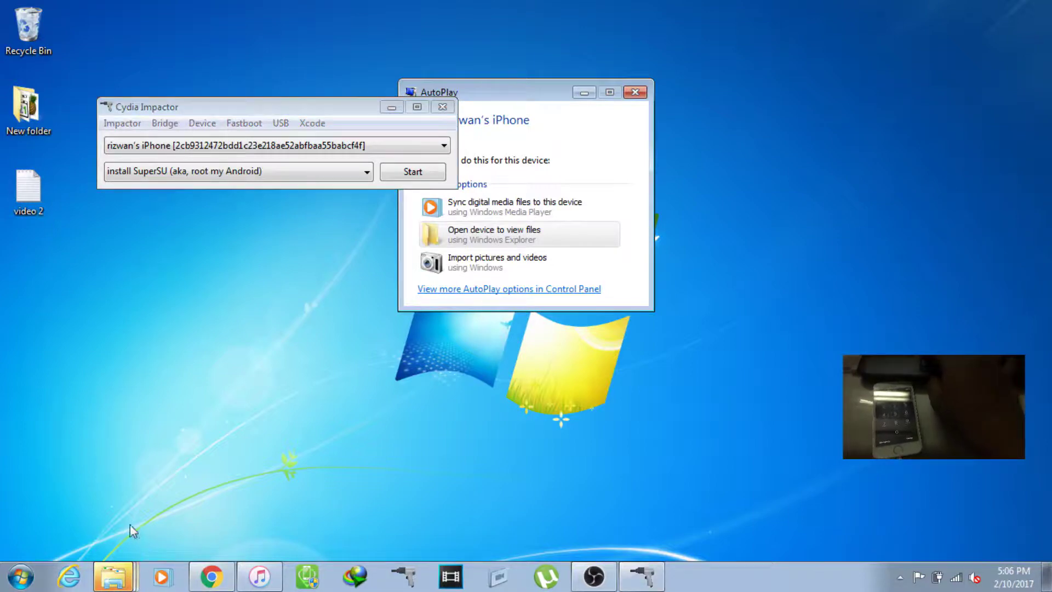
click(113, 576)
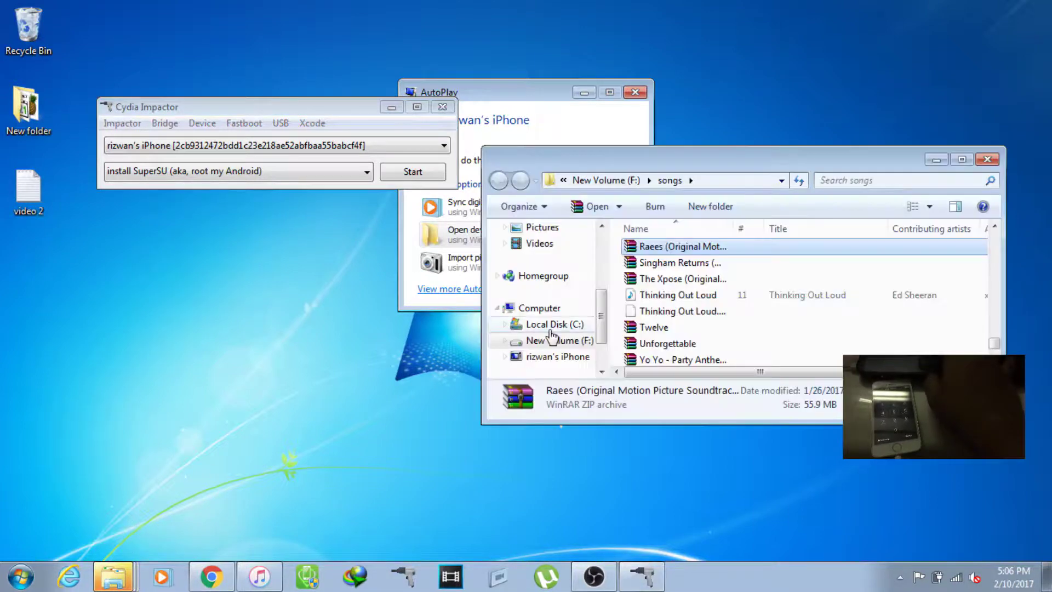
middle_click(114, 575)
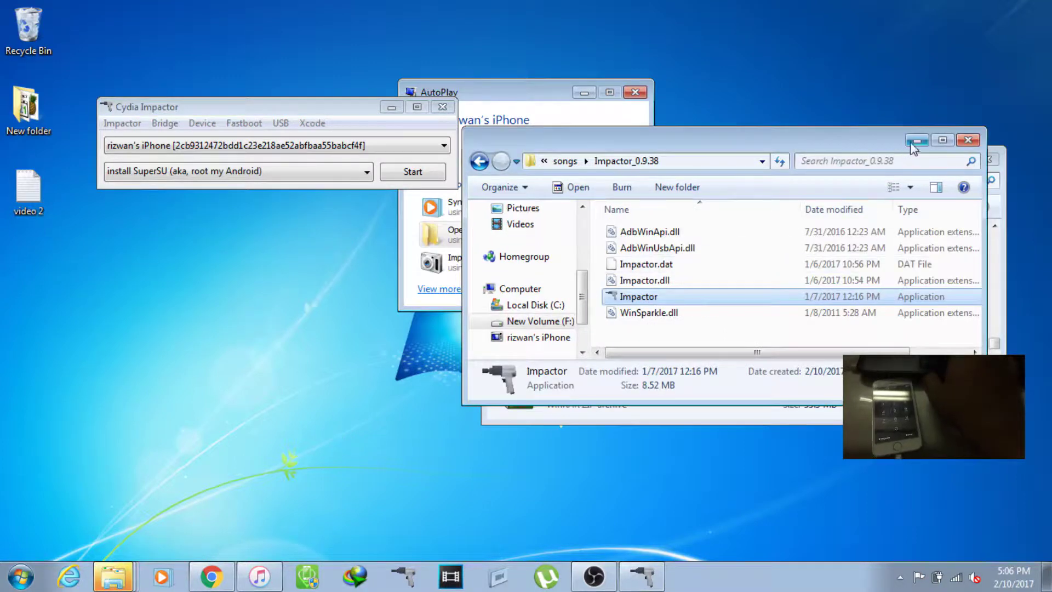
click(917, 141)
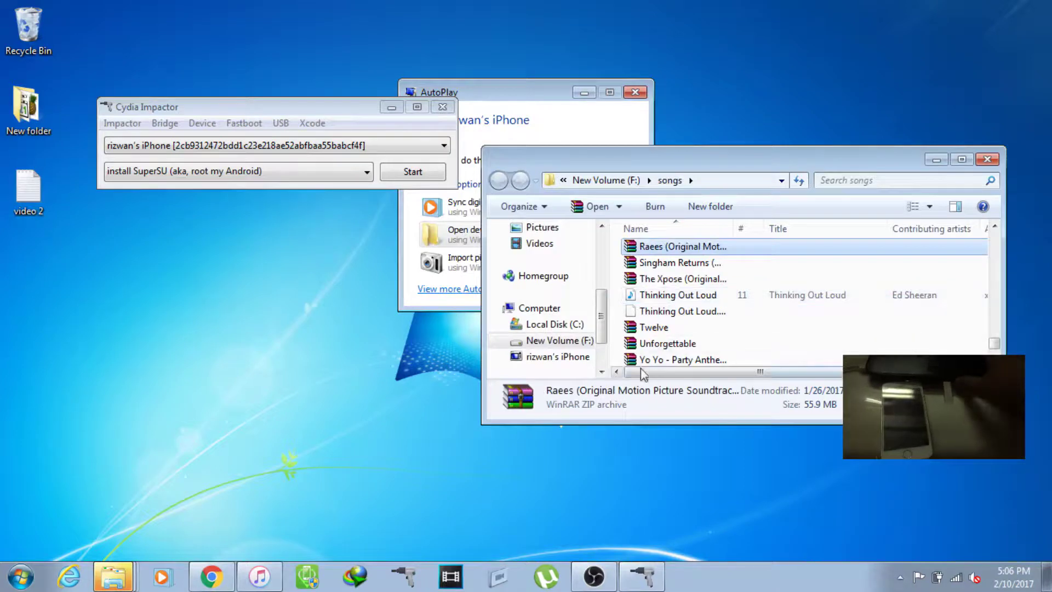
drag(997, 350, 996, 354)
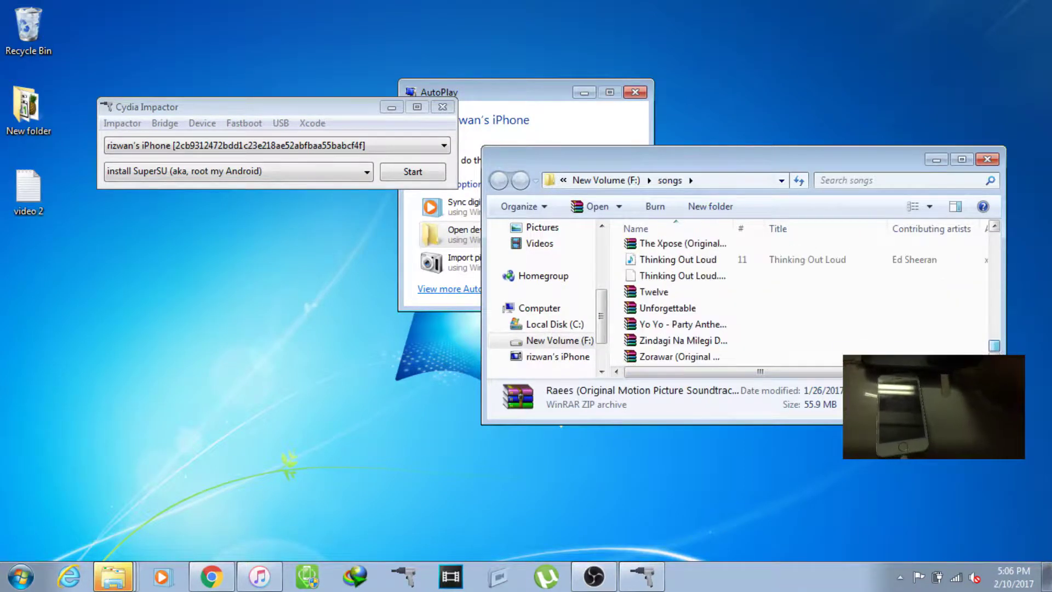
Step: Launch Internet Download Manager, allowing it to run, and put away the songs folder window
click(354, 578)
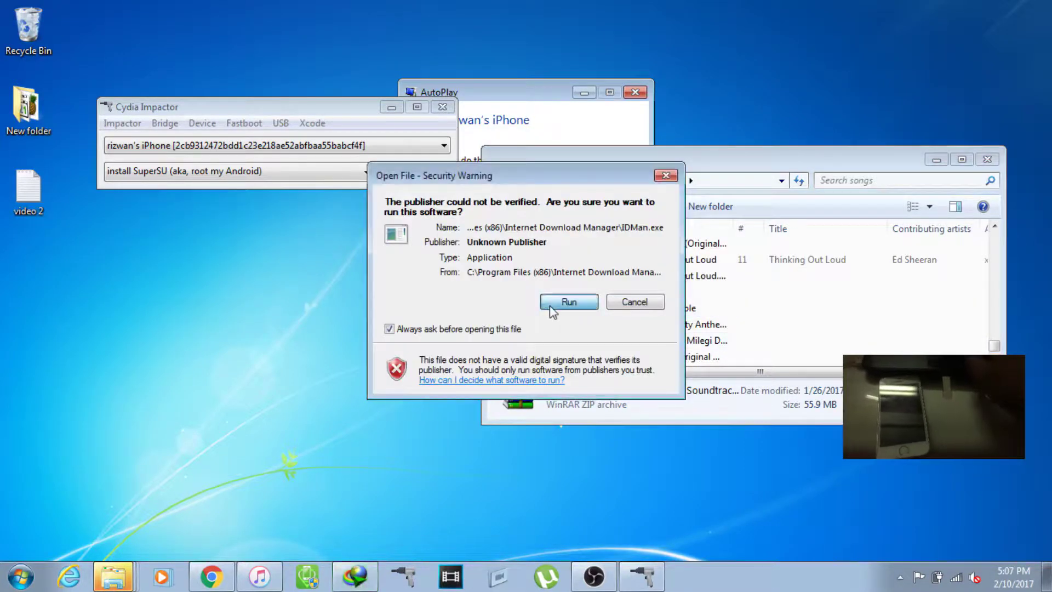
click(551, 307)
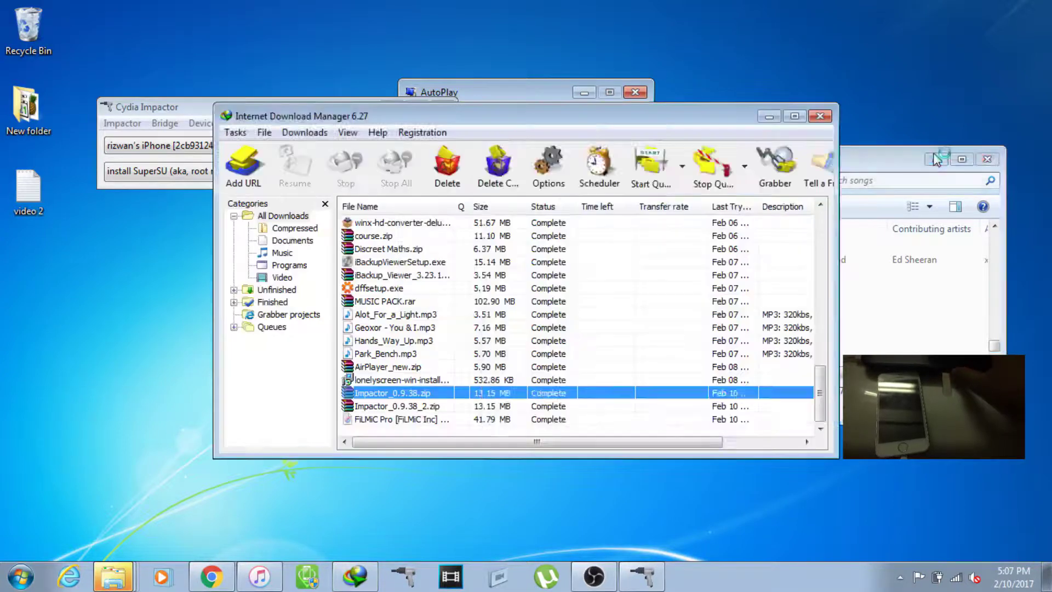
click(936, 158)
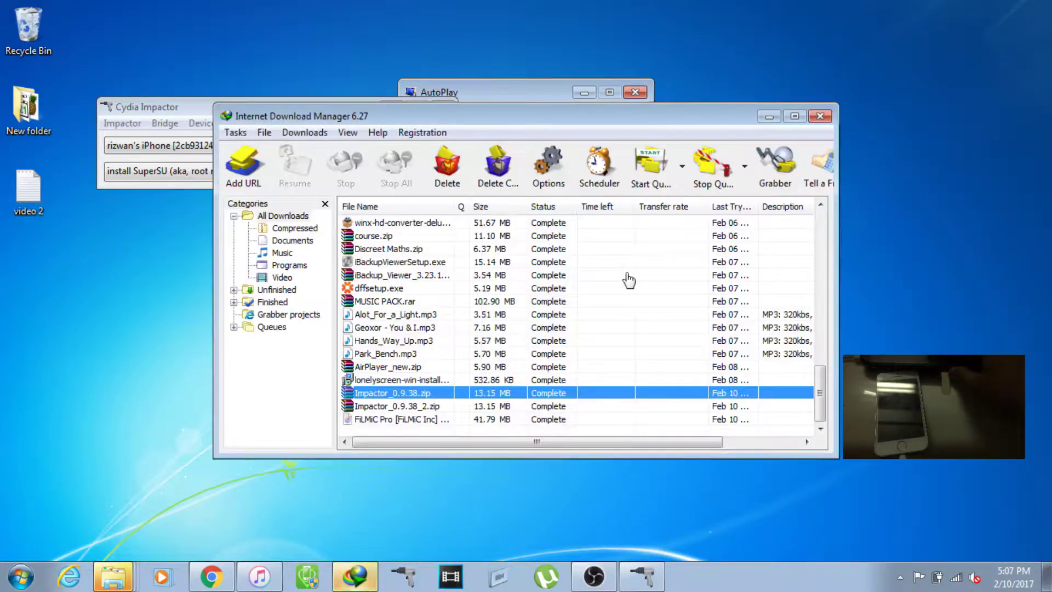
Step: Open the folder containing the FiLMiC Pro download, then minimize IDM
click(408, 420)
right_click(410, 422)
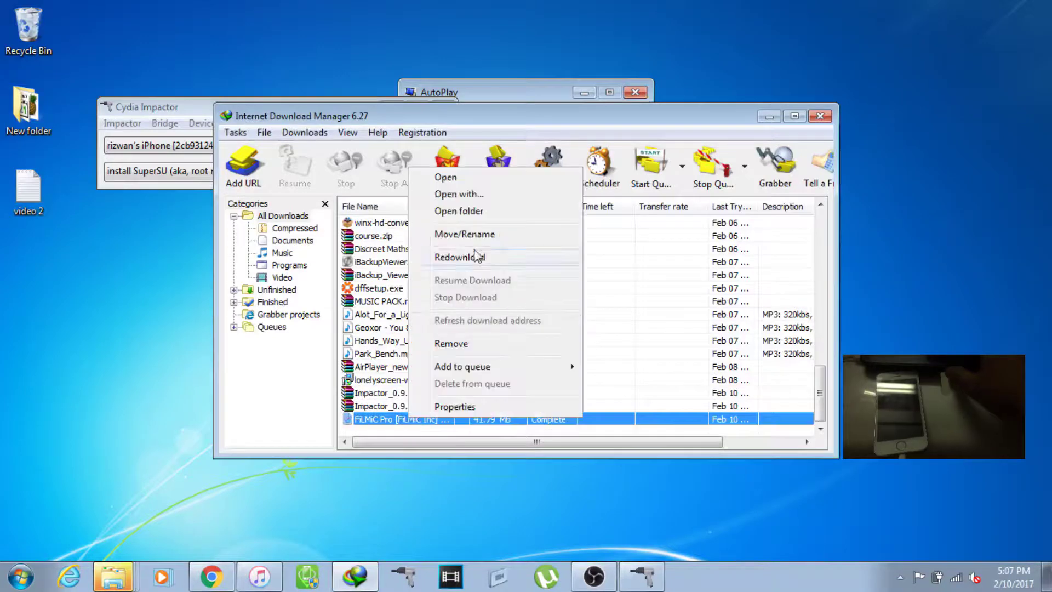
click(468, 211)
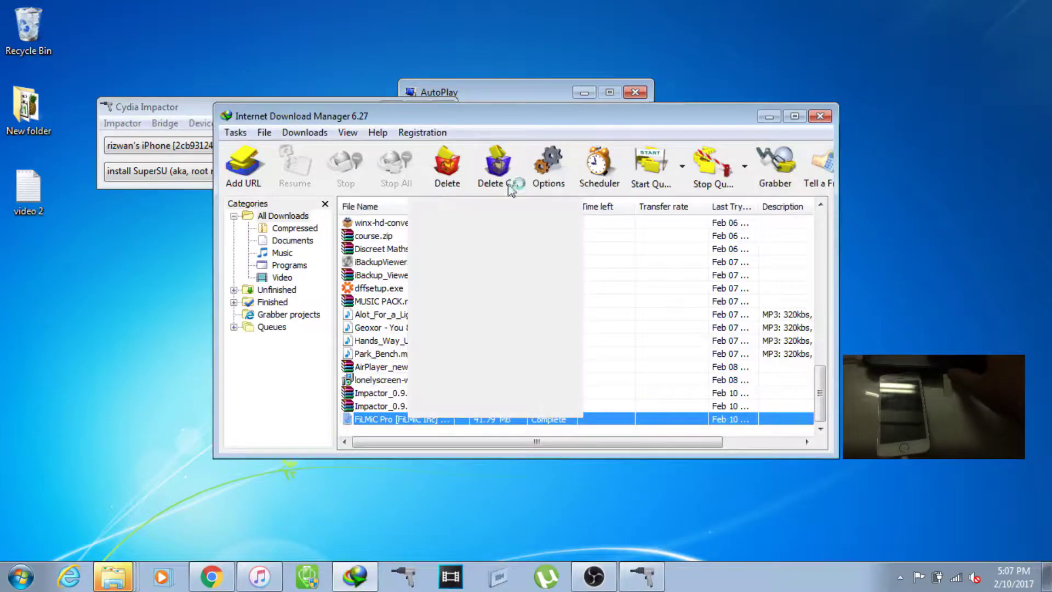
click(769, 117)
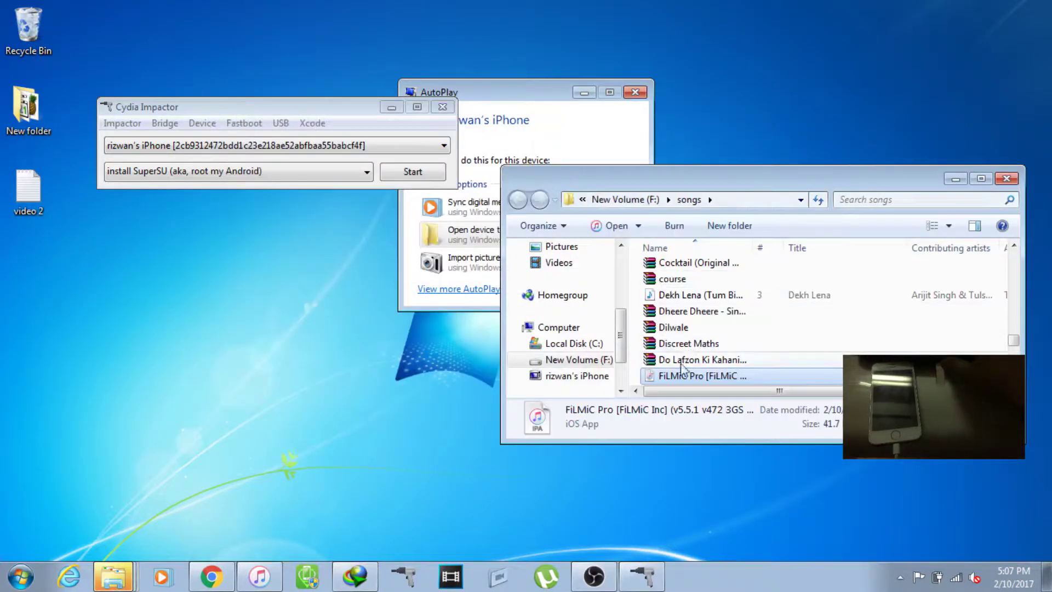
Step: Load the FiLMiC Pro IPA into Cydia Impactor and submit the Apple ID e-mail, fixing '.vom' to '.com'
drag(676, 378, 313, 165)
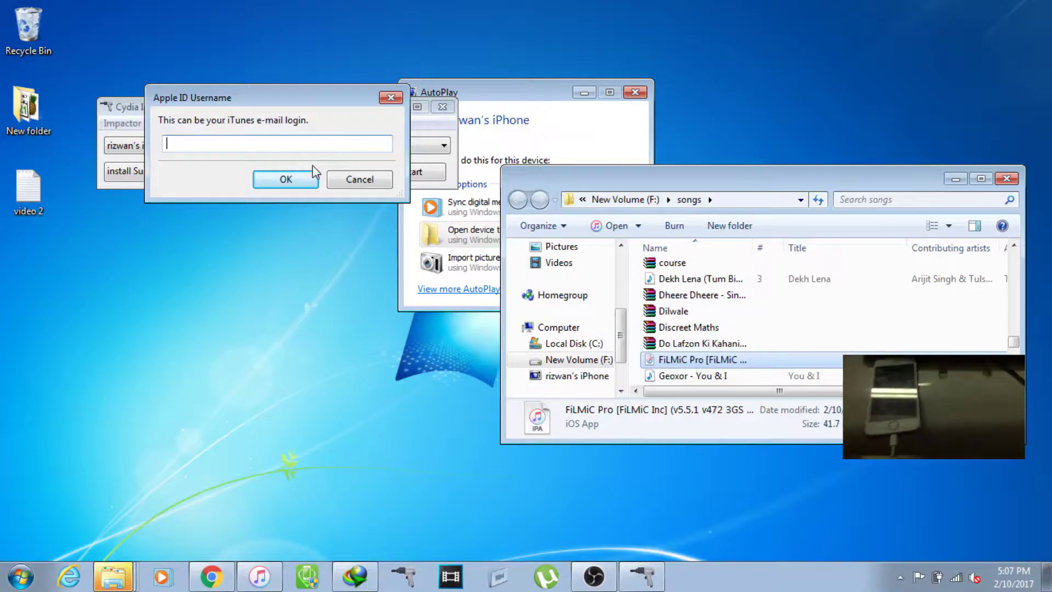
key(r)
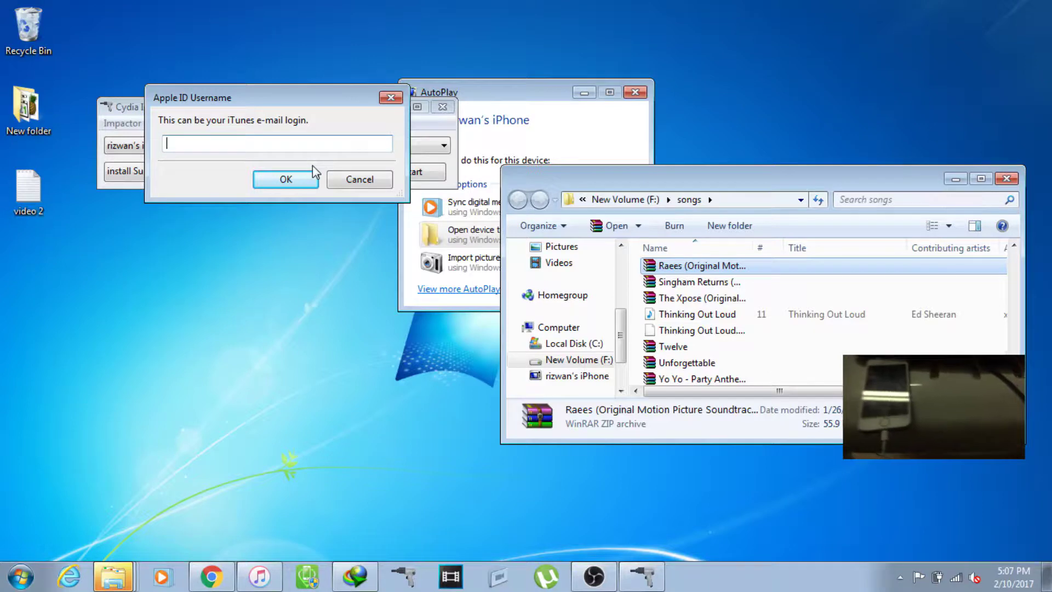
click(306, 147)
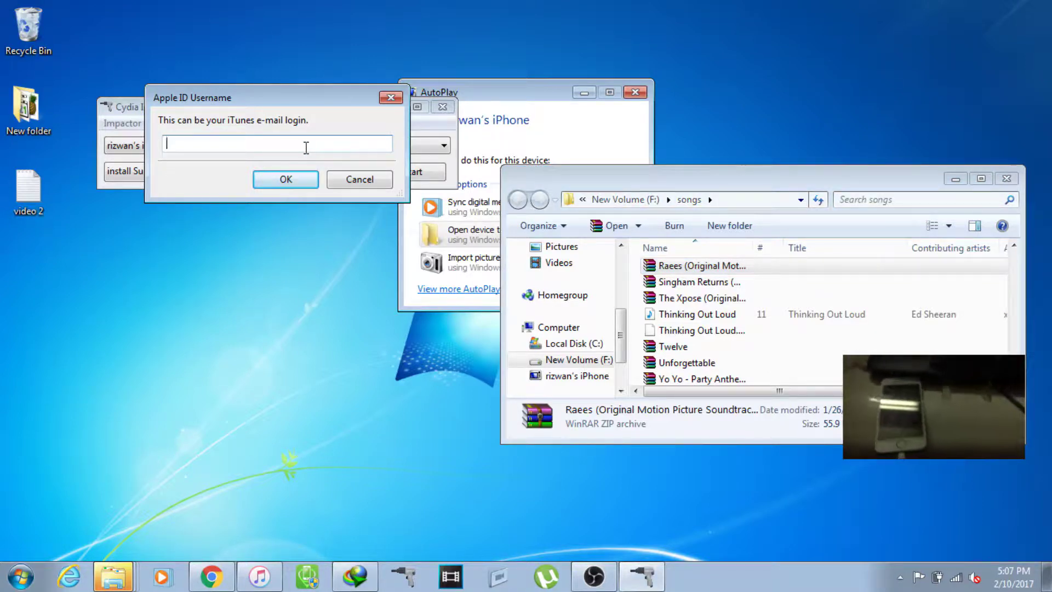
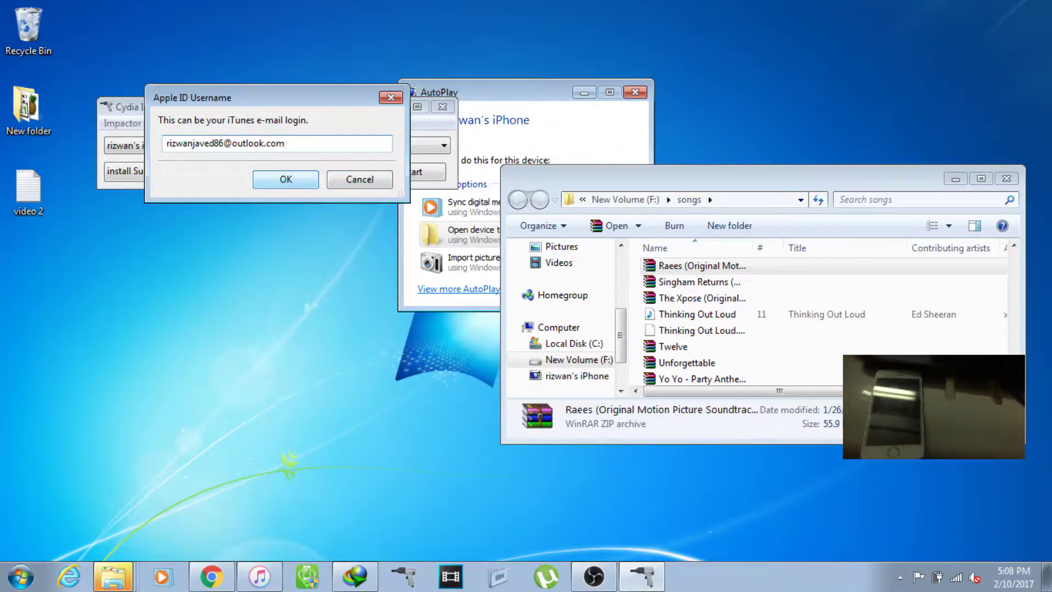
click(314, 179)
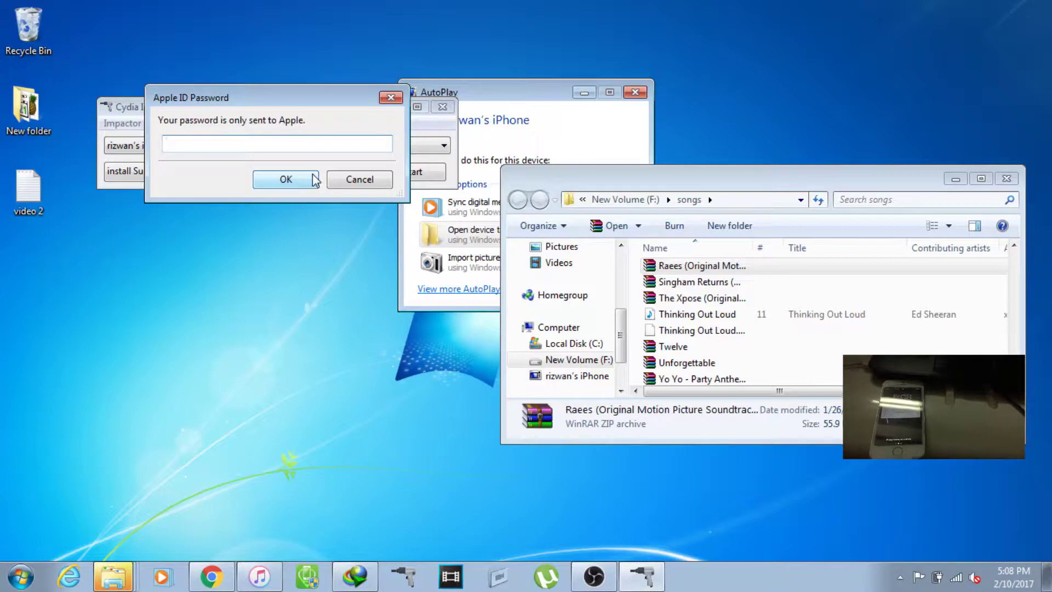
Step: Enter the Apple ID password in the Password dialog and confirm it
text(•••)
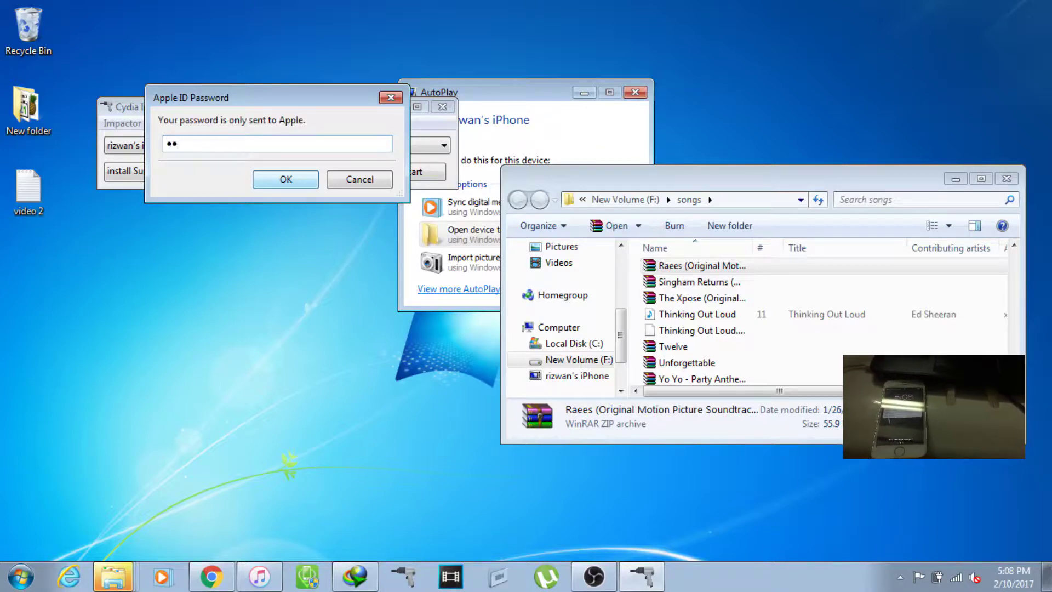
text(•)
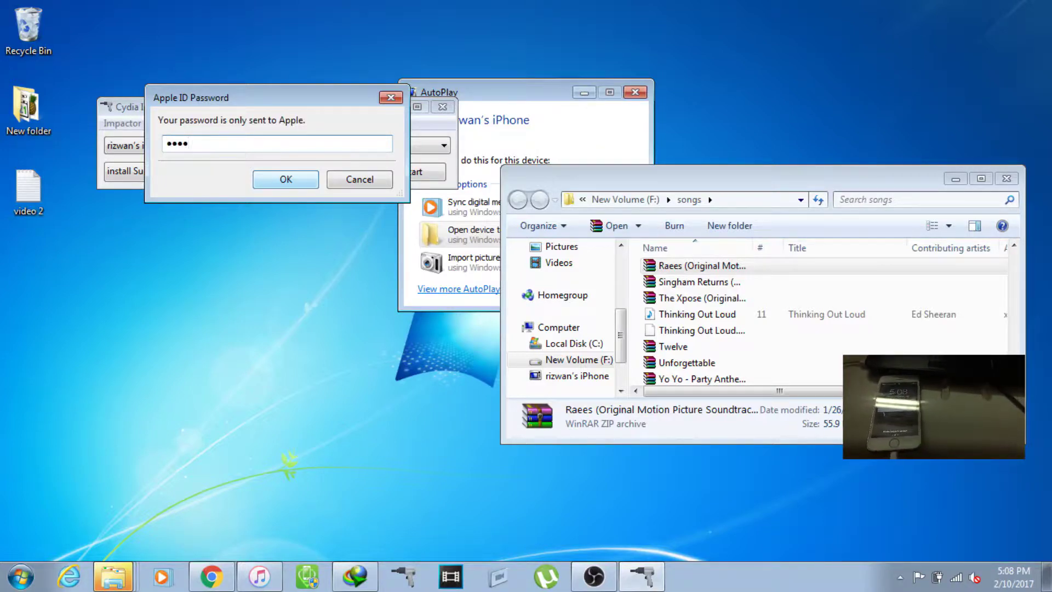
text(••••)
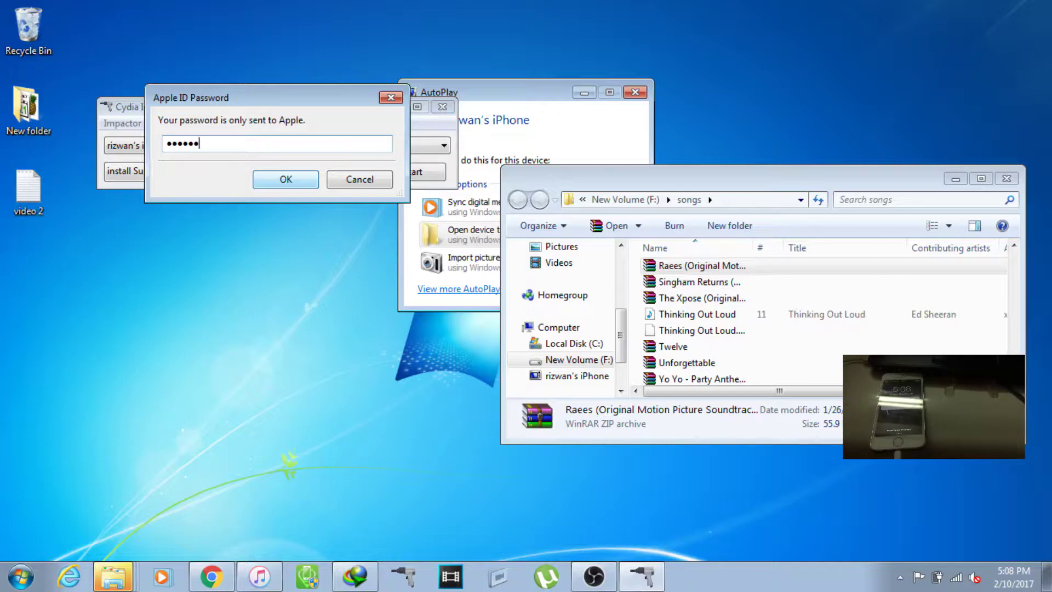
text(••••)
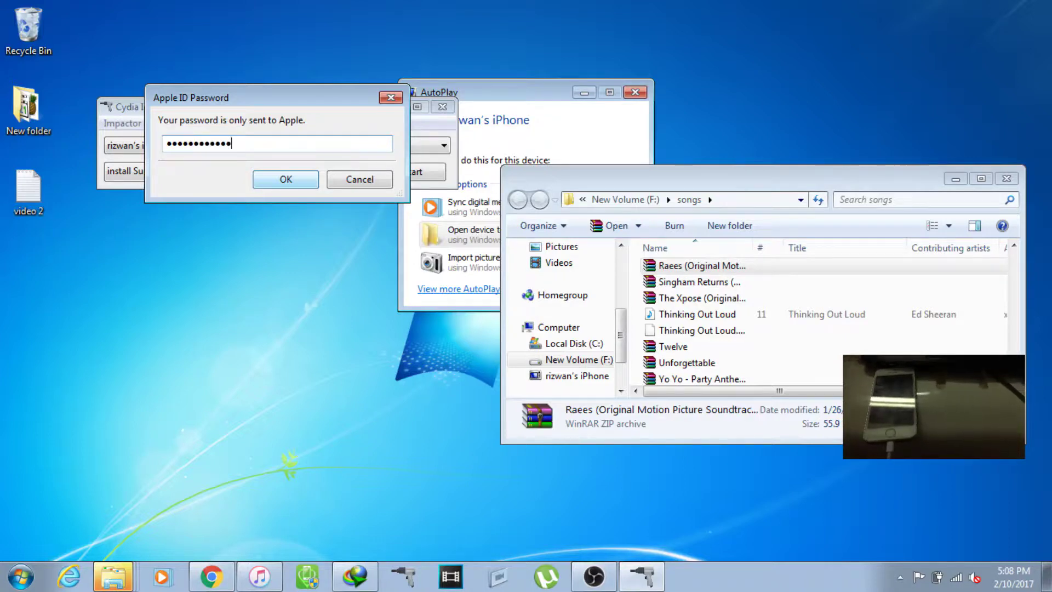
text(•••)
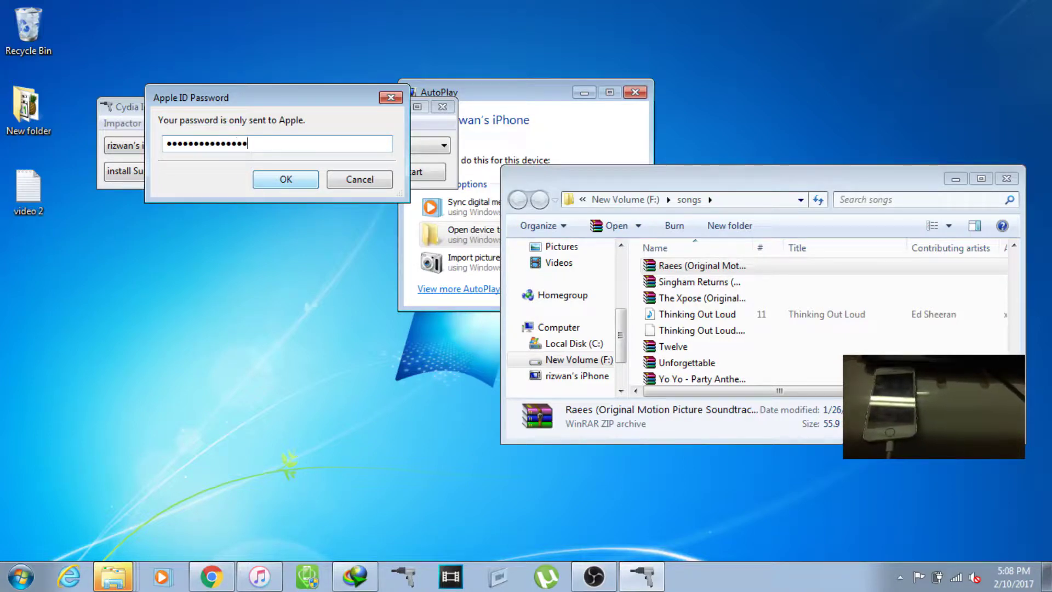
click(313, 174)
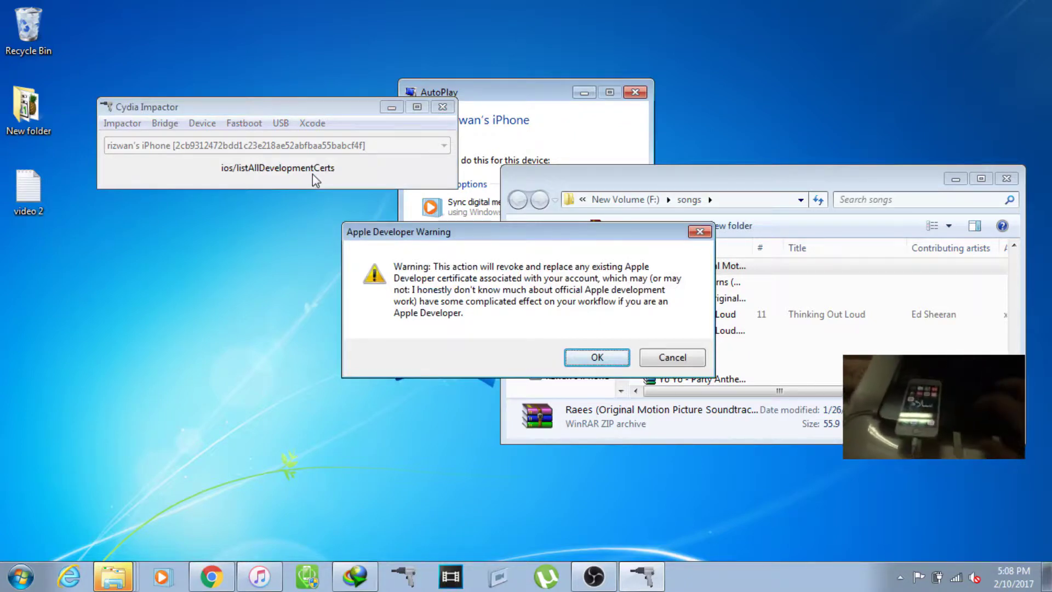
Step: Accept the Apple Developer certificate warning, wait for Complete, then hide the songs folder and Cydia Impactor
click(593, 359)
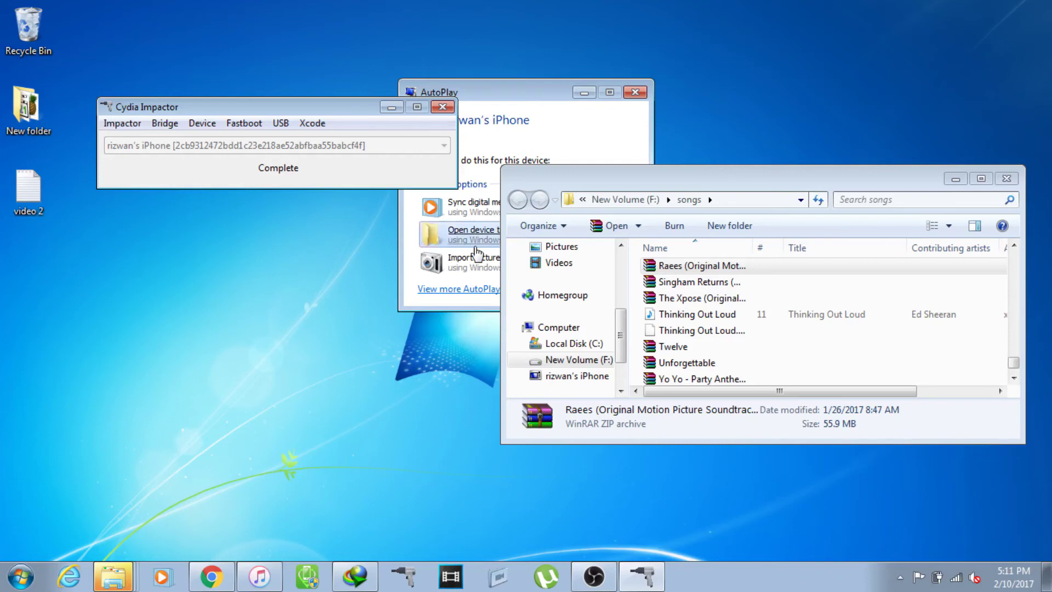
click(959, 182)
click(956, 180)
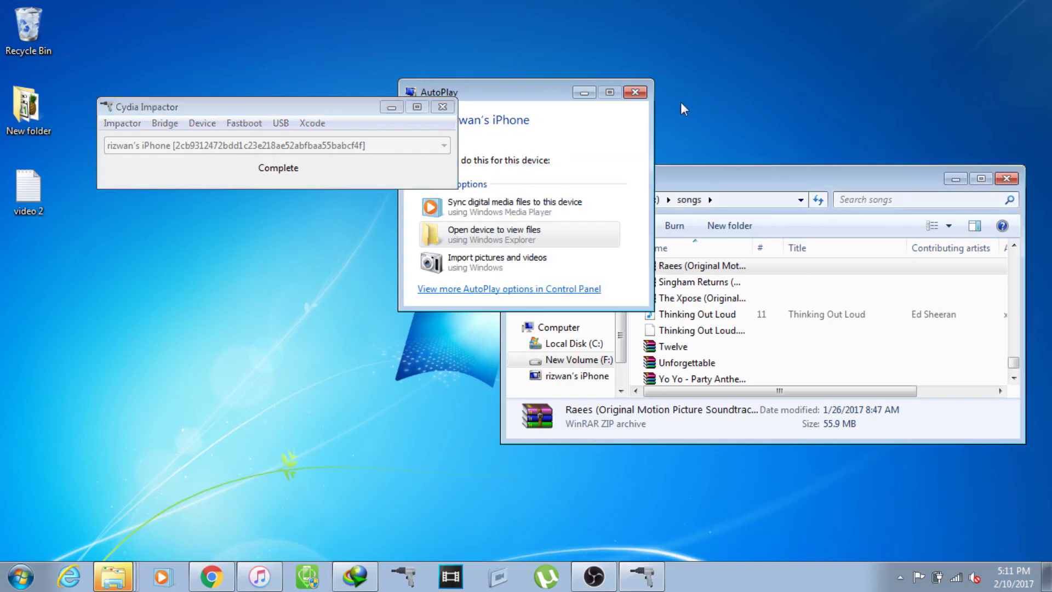
click(391, 106)
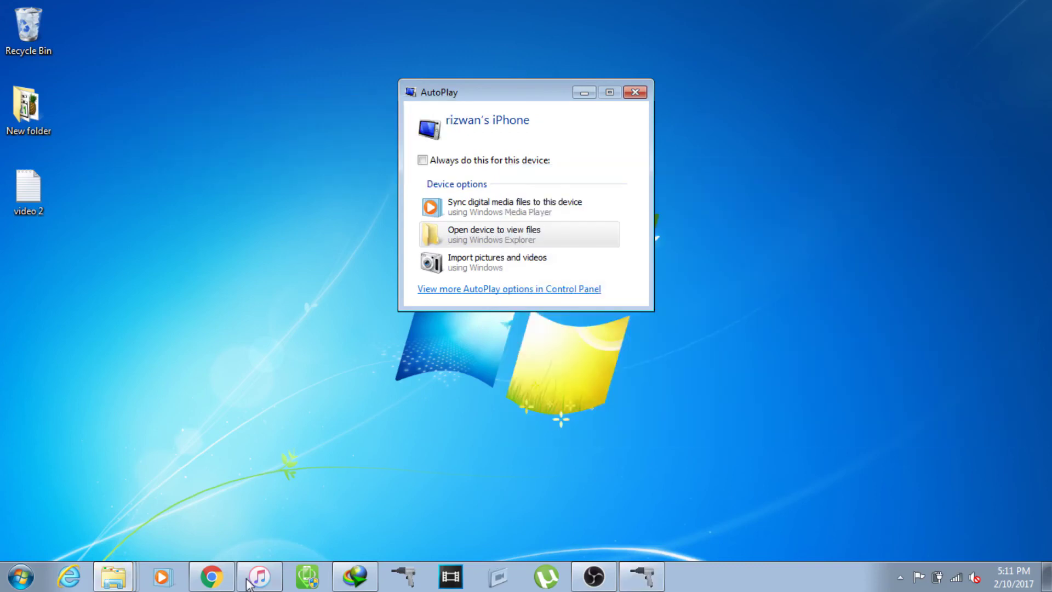